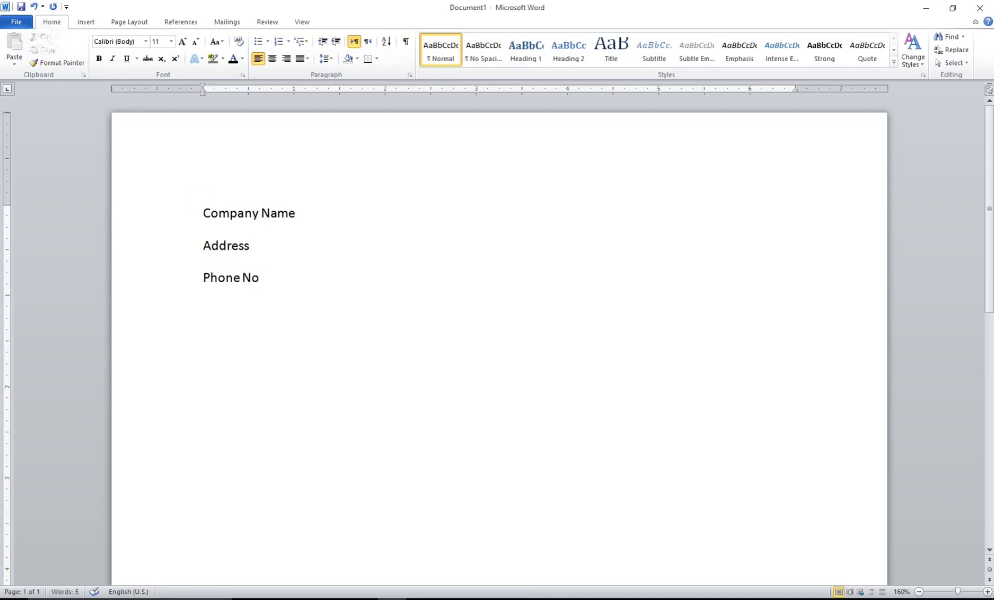
Tighten the spacing of the company header lines and add the centred, bold 17 pt title "MAINTANCE WORK ORDER" beneath them
left_click_drag(266, 279, 201, 199)
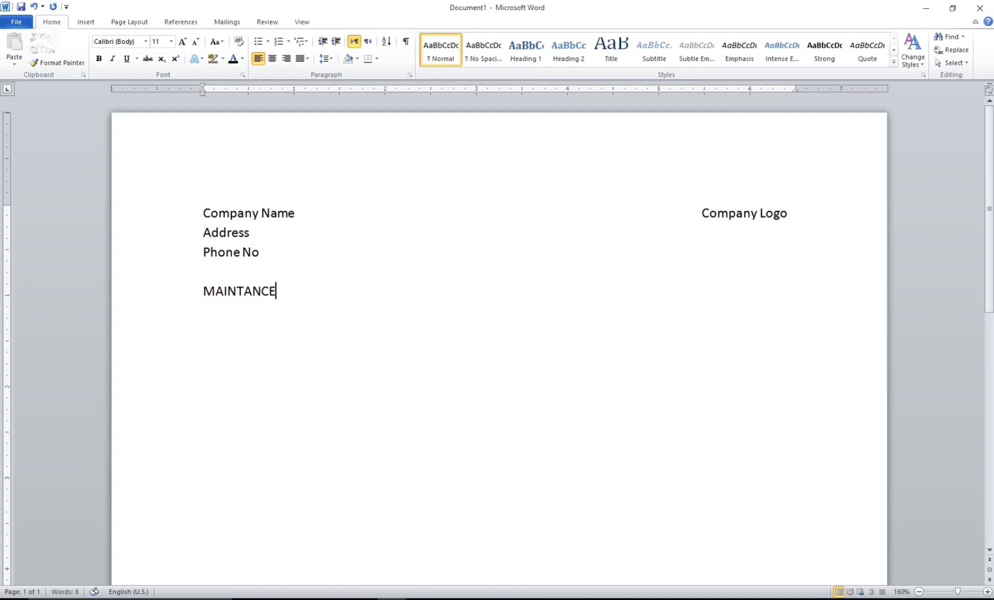
type("WORK ORDERF")
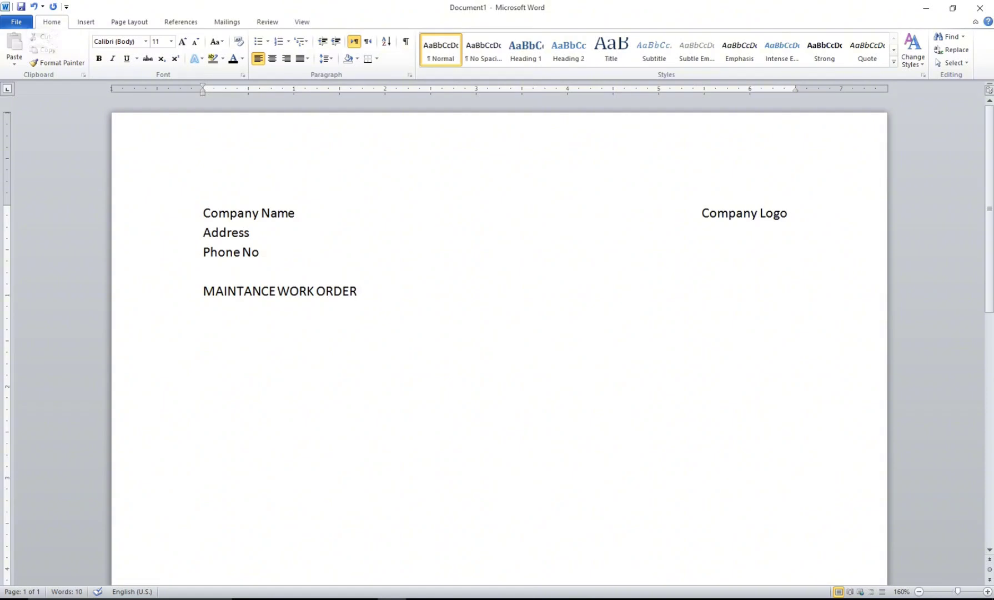
key("ctrl+e")
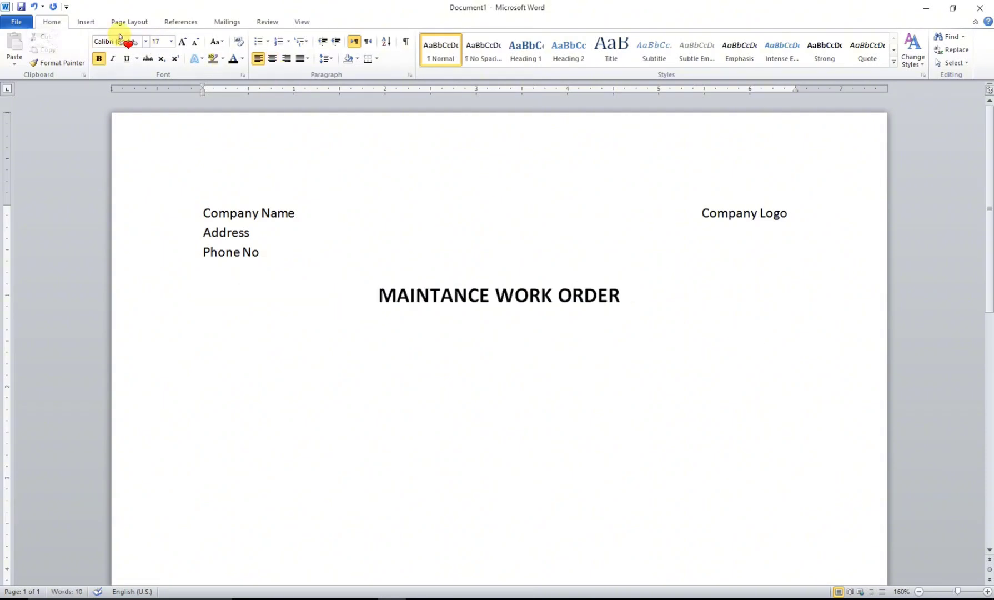
Insert a table with two columns and four rows below the title
left_click(85, 22)
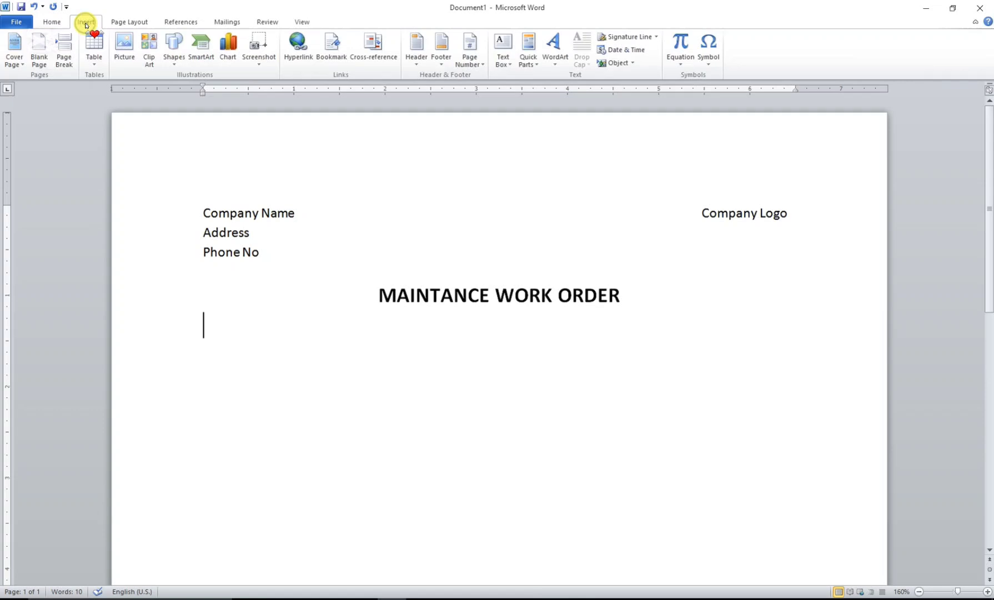
left_click(89, 63)
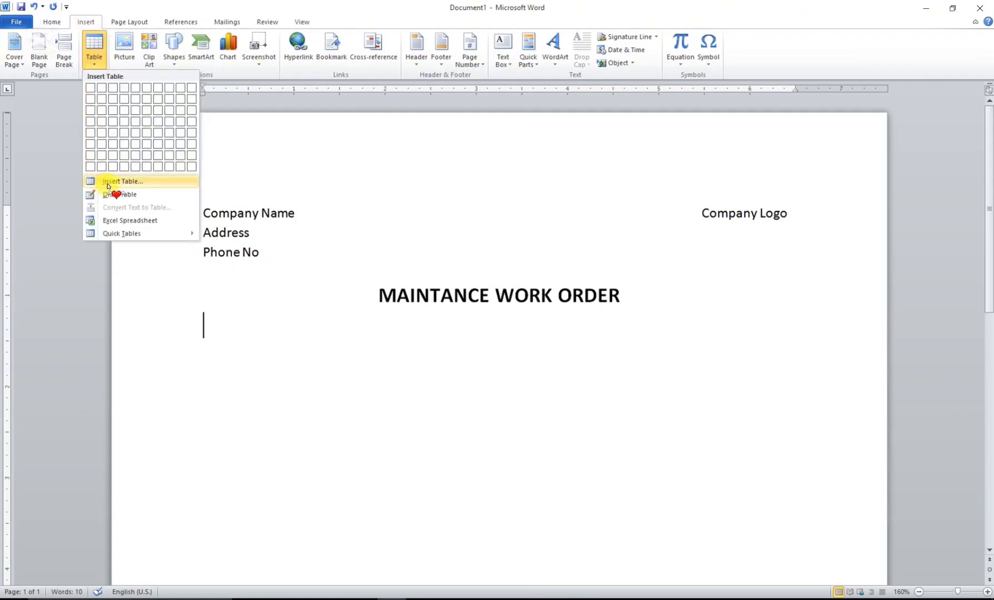
left_click(138, 181)
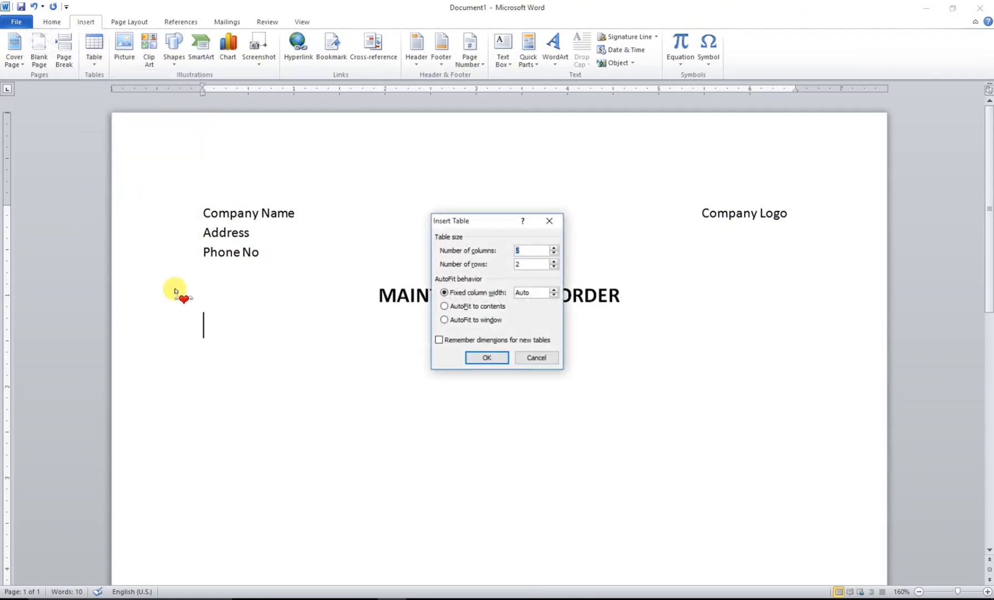
type("2")
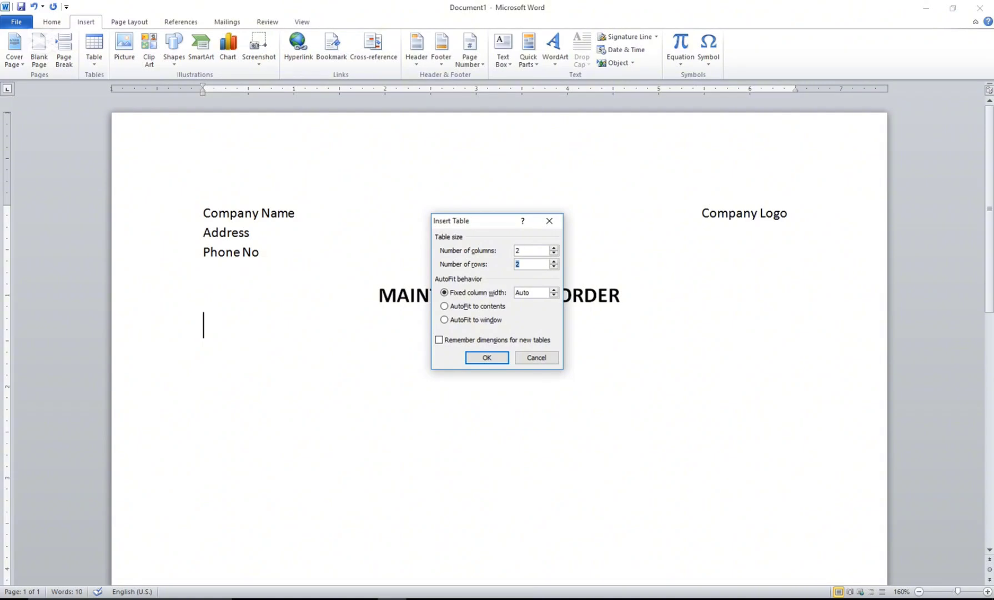
key("Return")
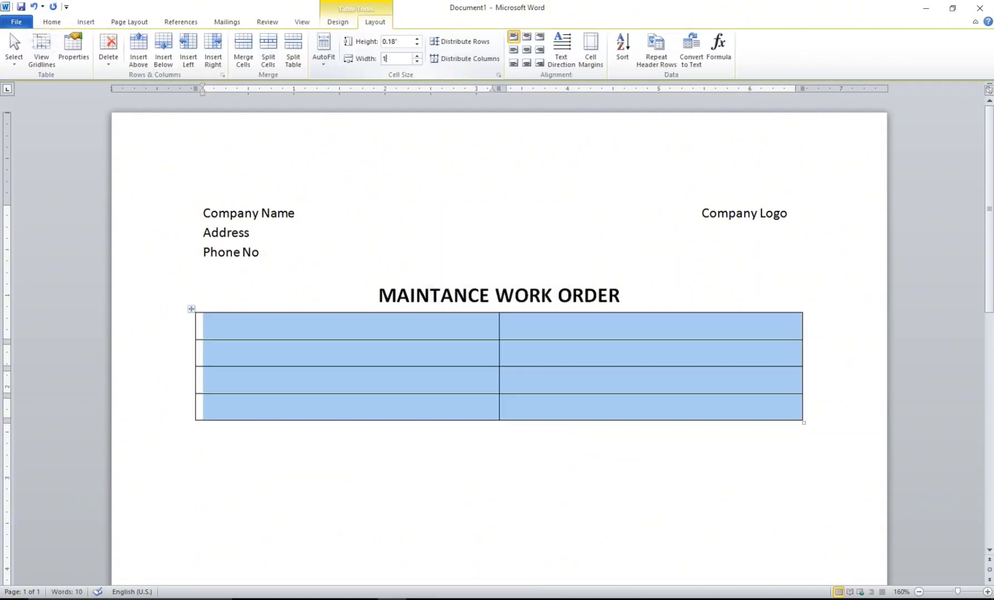
Set the table's columns to 1.7" wide and narrow the first column to about 1.33"
type("1")
key("Return")
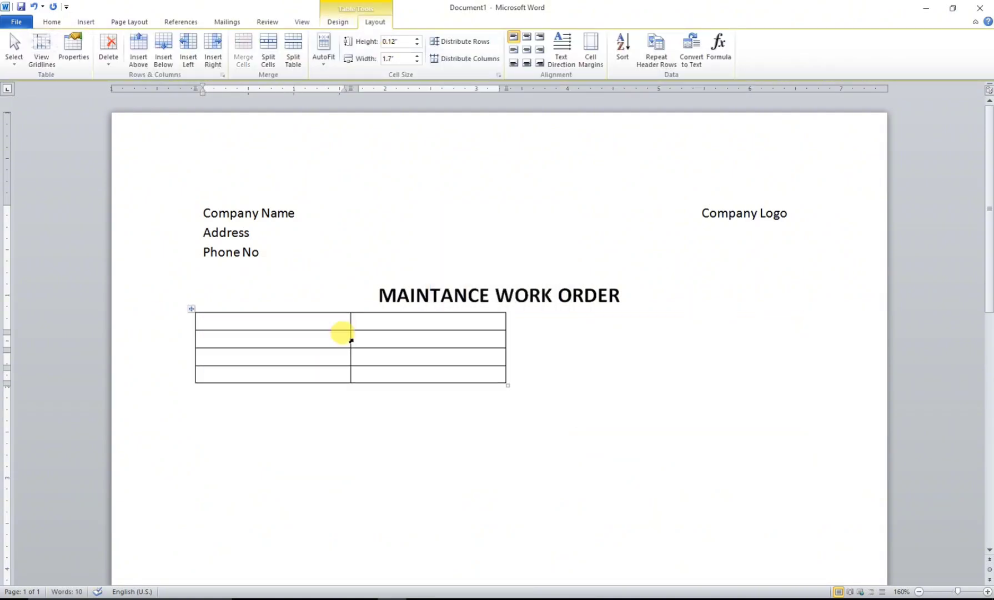
left_click_drag(351, 339, 317, 343)
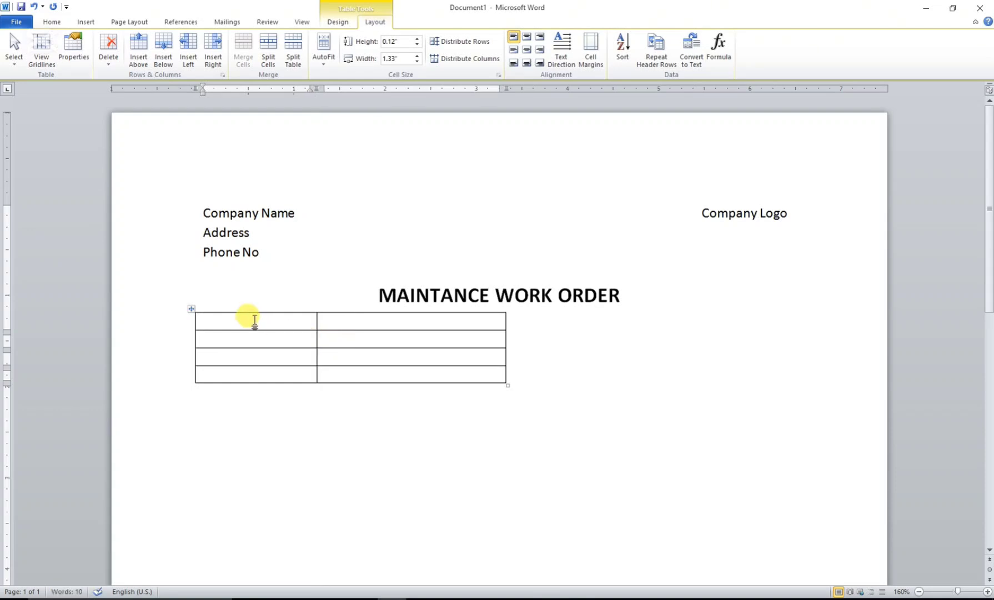
Fill the first column with Job name, Job number, Requested by and Work location, aligned centre-left in their cells
type("Job")
left_click_drag(257, 321, 258, 374)
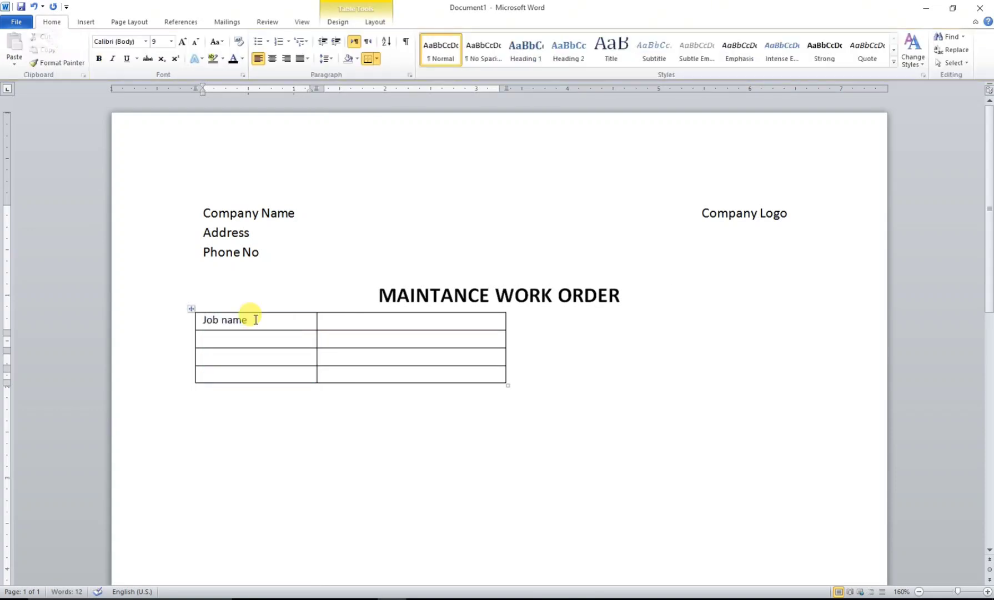
key("Down")
type("Job number")
key("Down")
type("Requested  by")
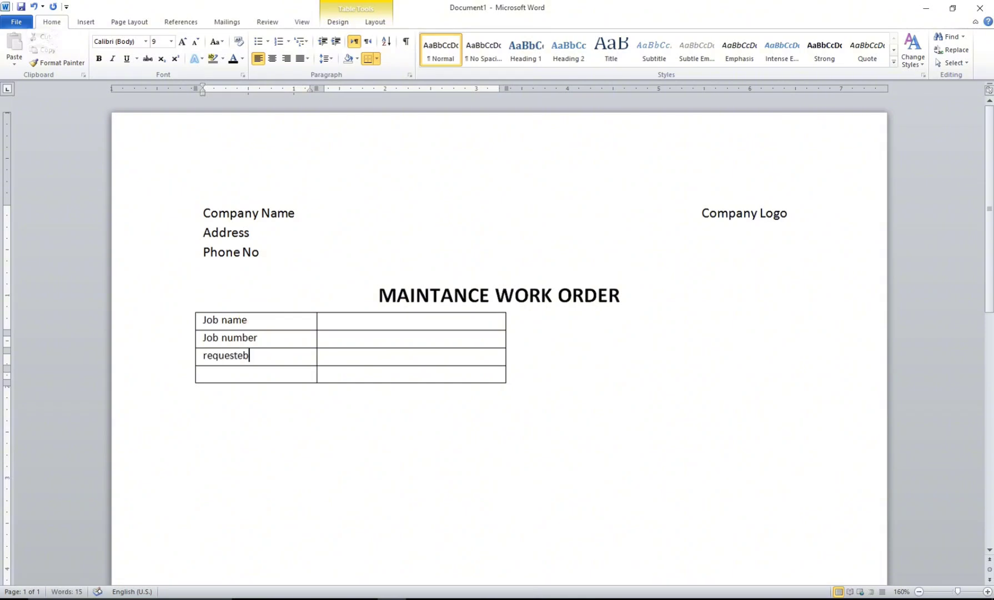
key("Down")
type("w")
left_click_drag(222, 373, 320, 324)
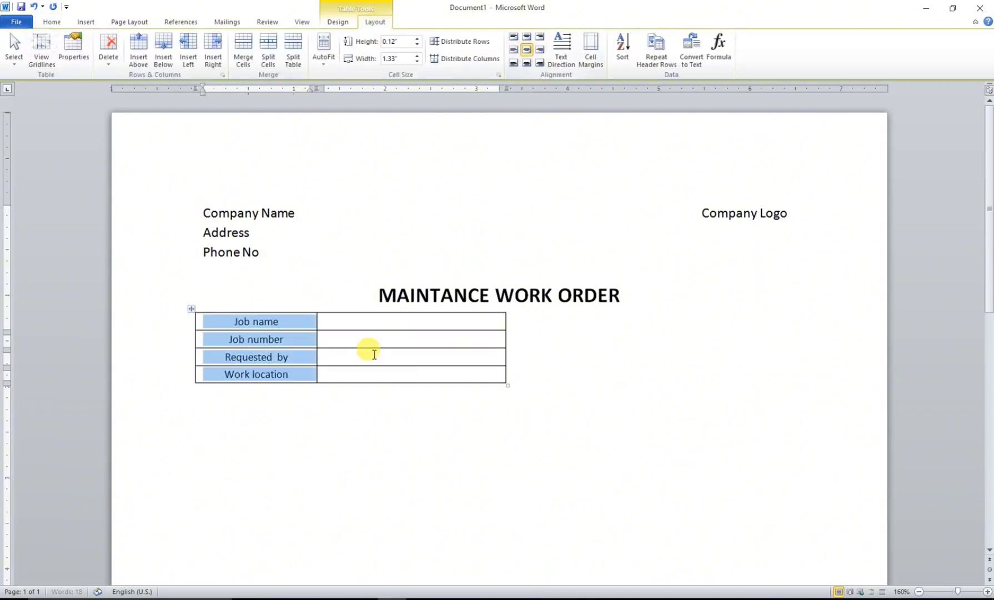
Insert a table with two columns and one row below the job details table
left_click(364, 420)
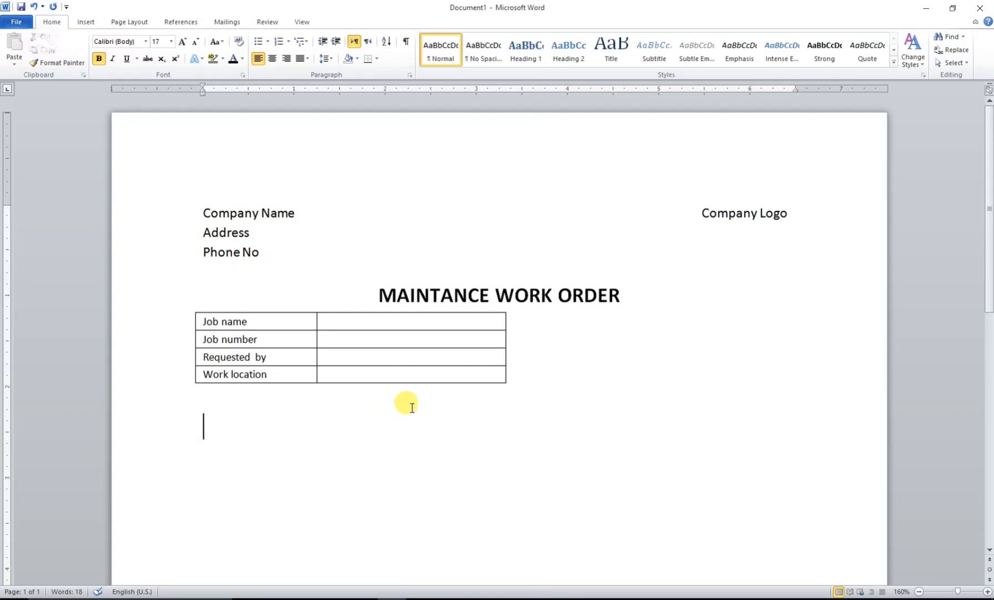
left_click(86, 22)
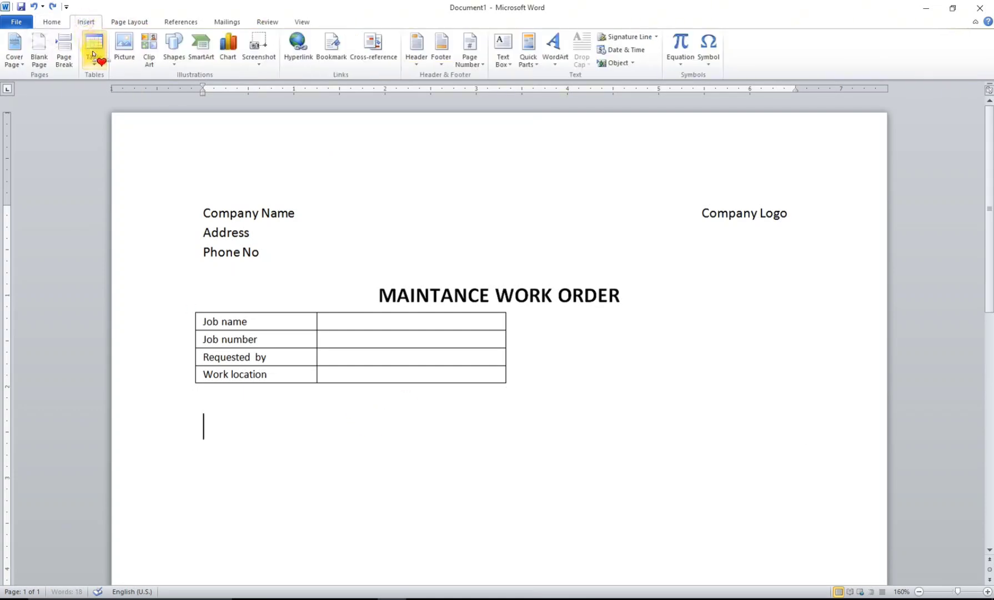
left_click(94, 49)
left_click(103, 92)
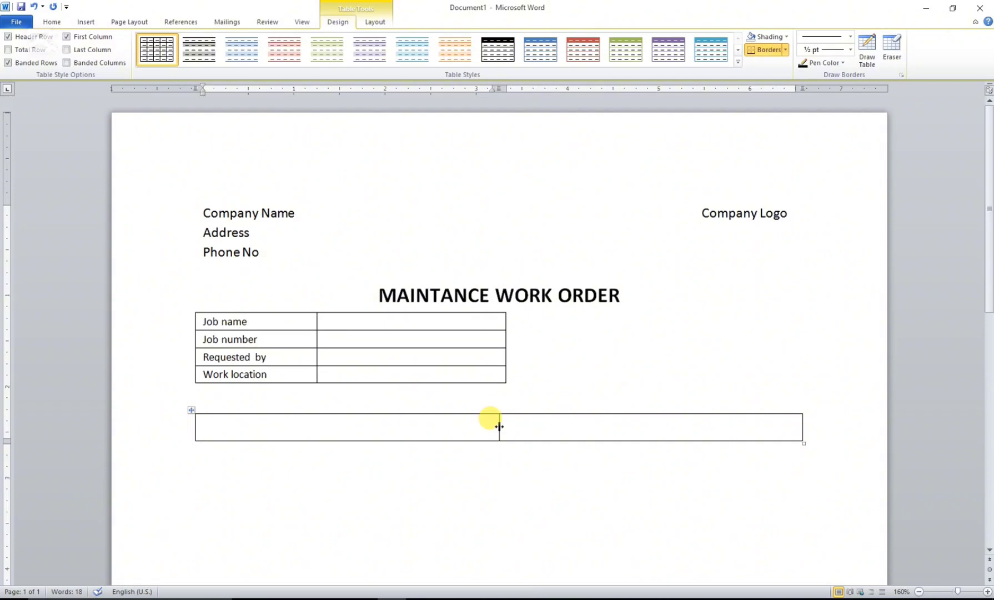
Narrow the new table's first column and label it "Work Description" in centred, bold text
left_click_drag(499, 427, 328, 428)
type("work")
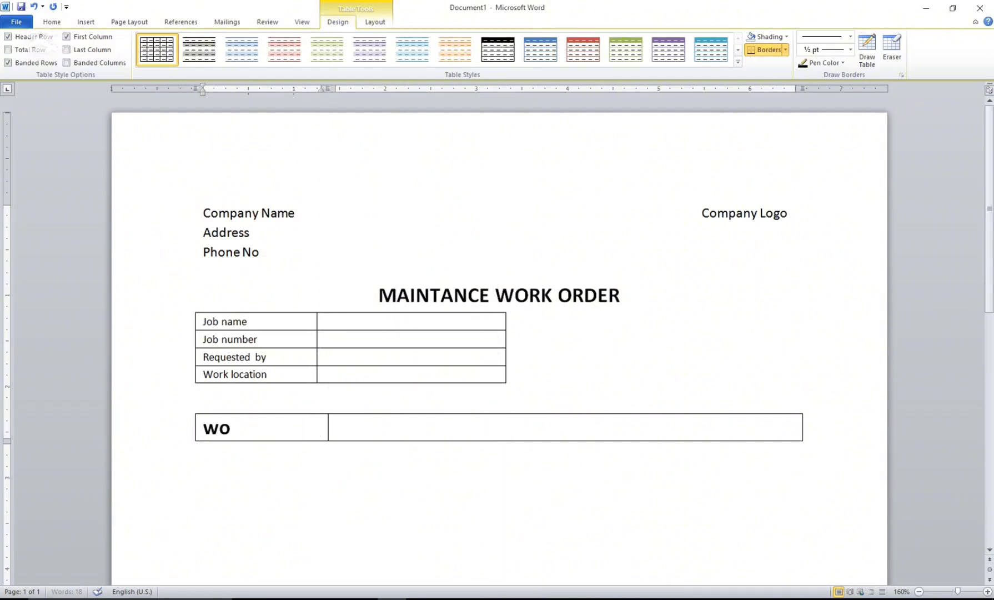
left_click(368, 429)
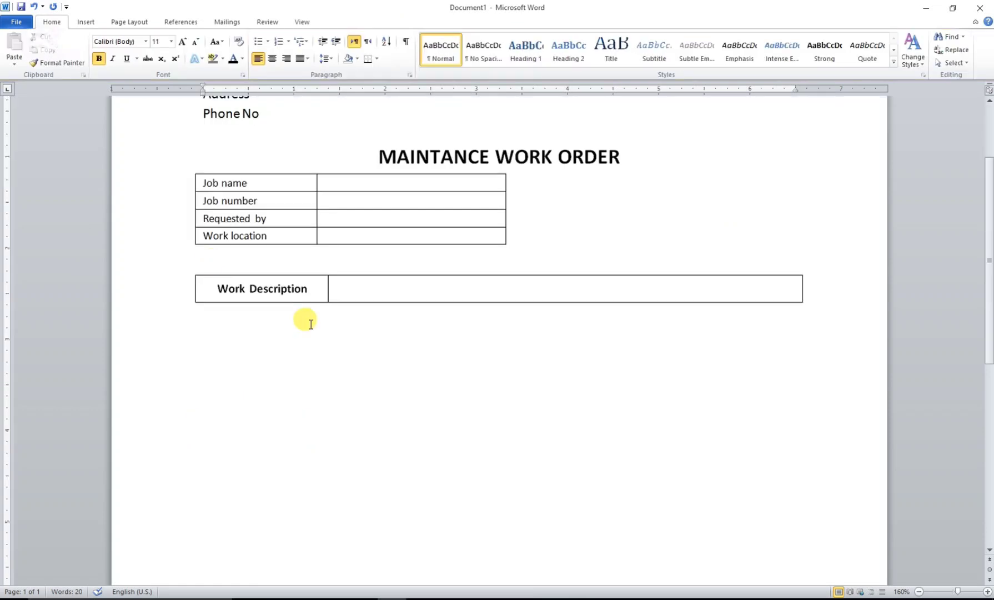
Insert a two-by-two table below the Work Description table with the bold row labels Priority Level and Assigned Technician
left_click(86, 22)
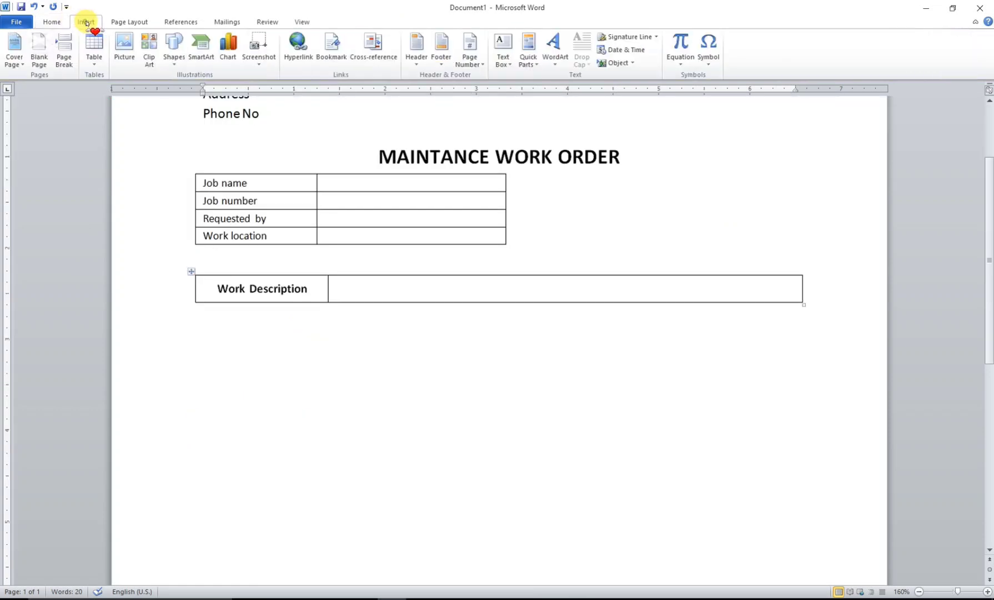
left_click(92, 59)
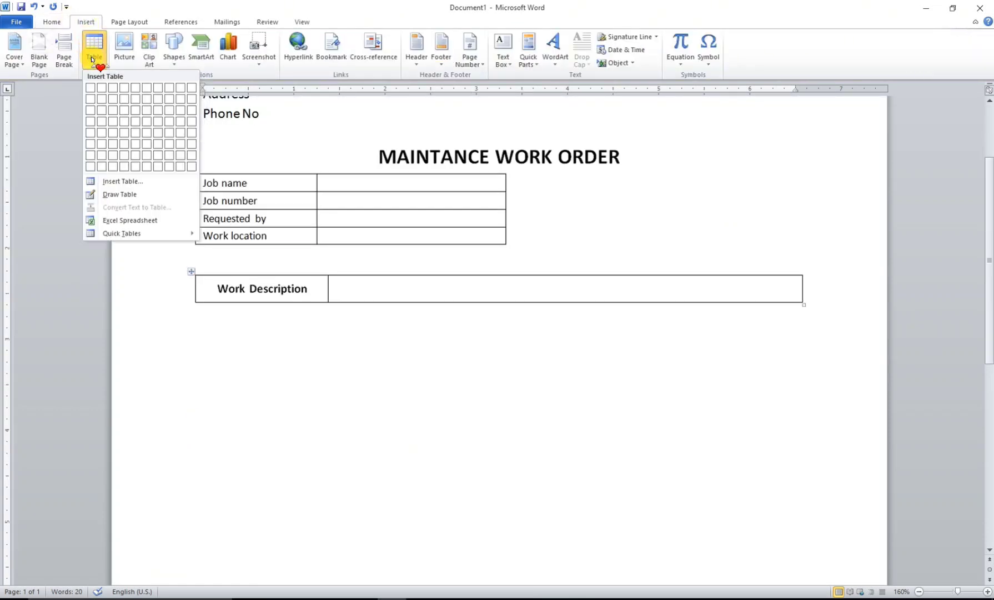
left_click(100, 101)
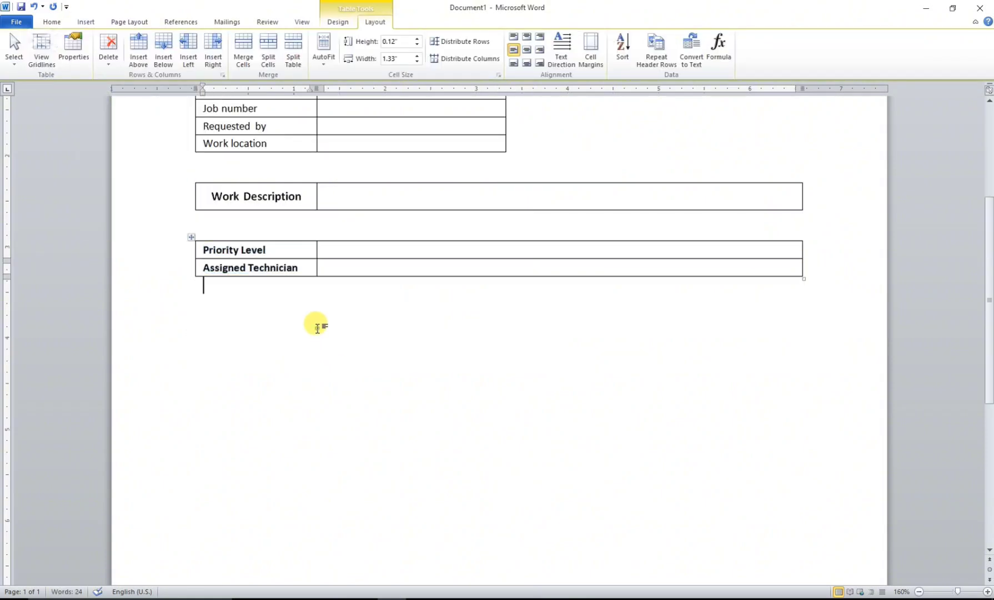
Insert a table with 5 columns and 14 rows below the Assigned Technician table
left_click(317, 327)
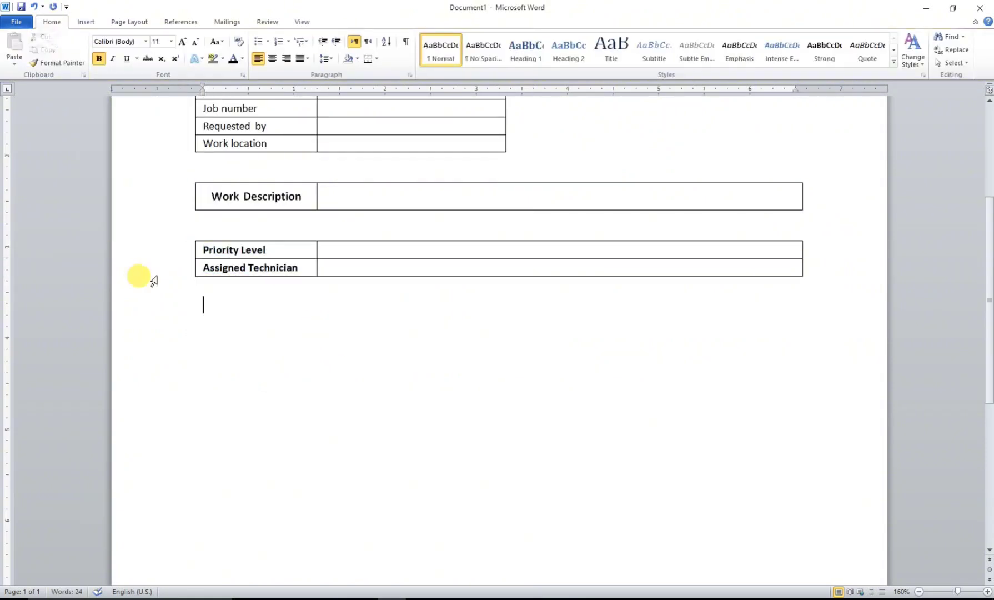
left_click(86, 23)
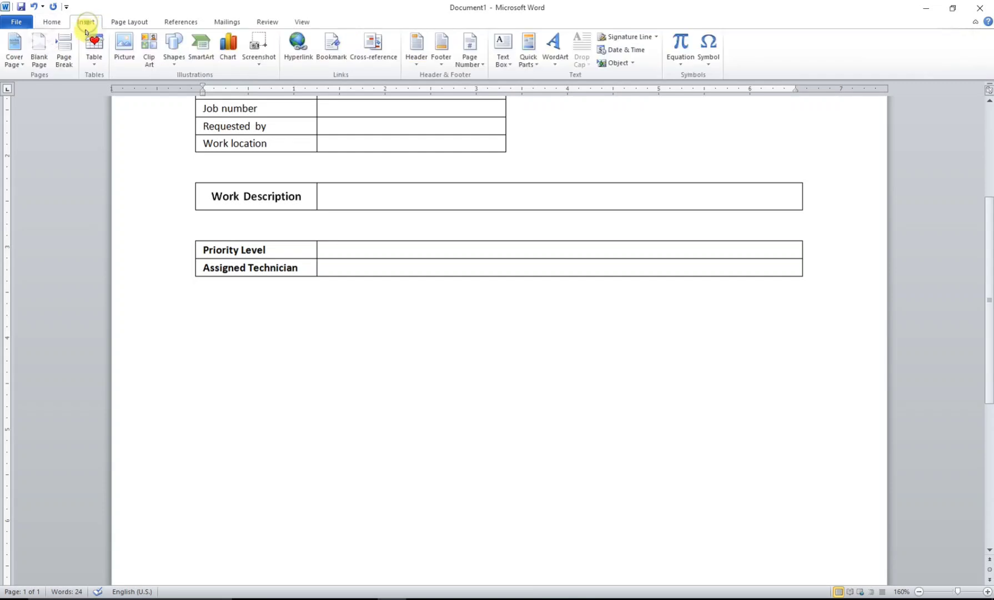
left_click(93, 48)
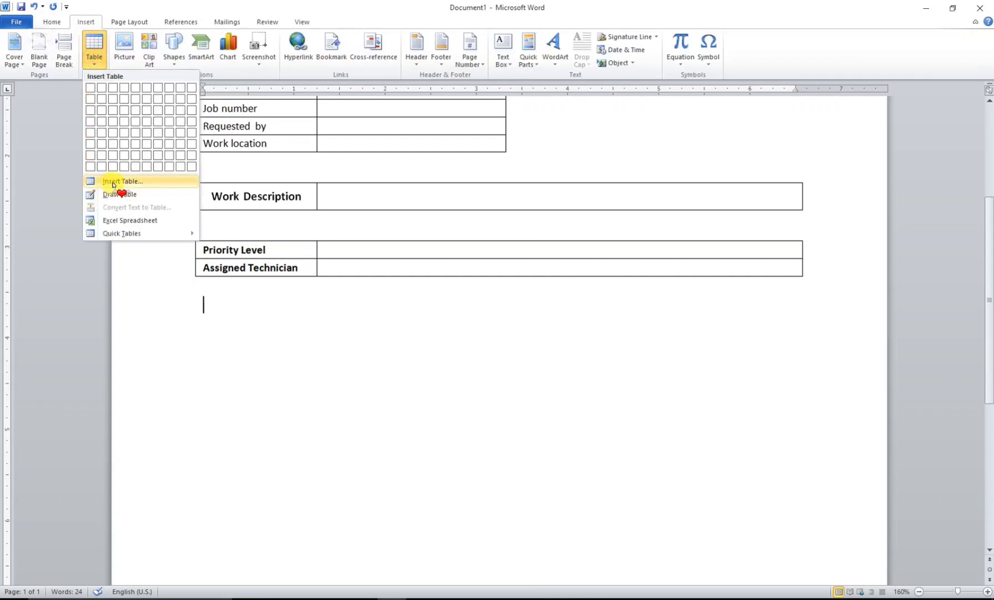
left_click(146, 182)
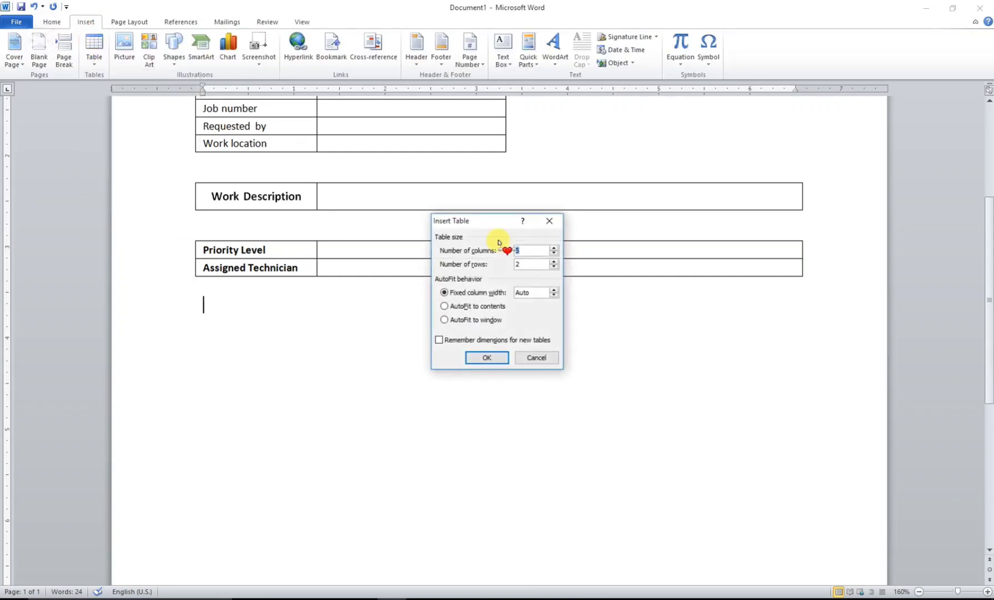
left_click_drag(499, 223, 361, 189)
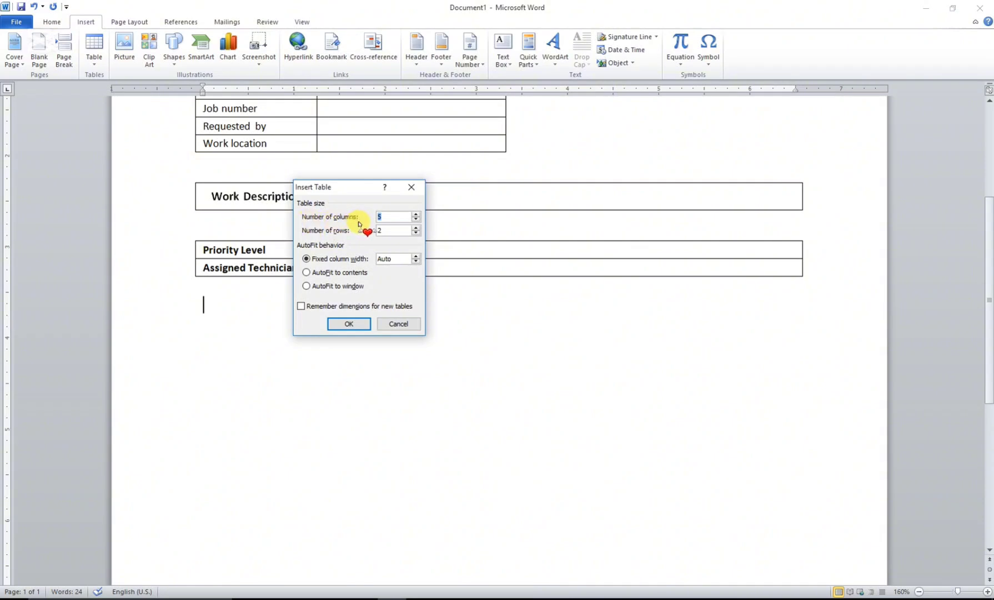
type("5")
key("Return")
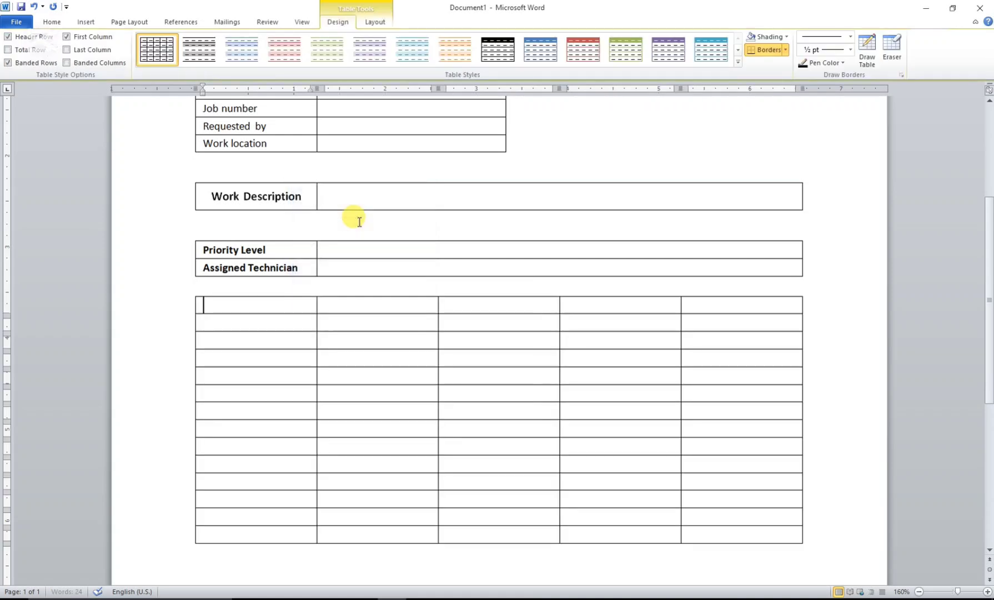
Merge the upper seven cells of the large table's first column into one cell
left_click_drag(262, 304, 267, 307)
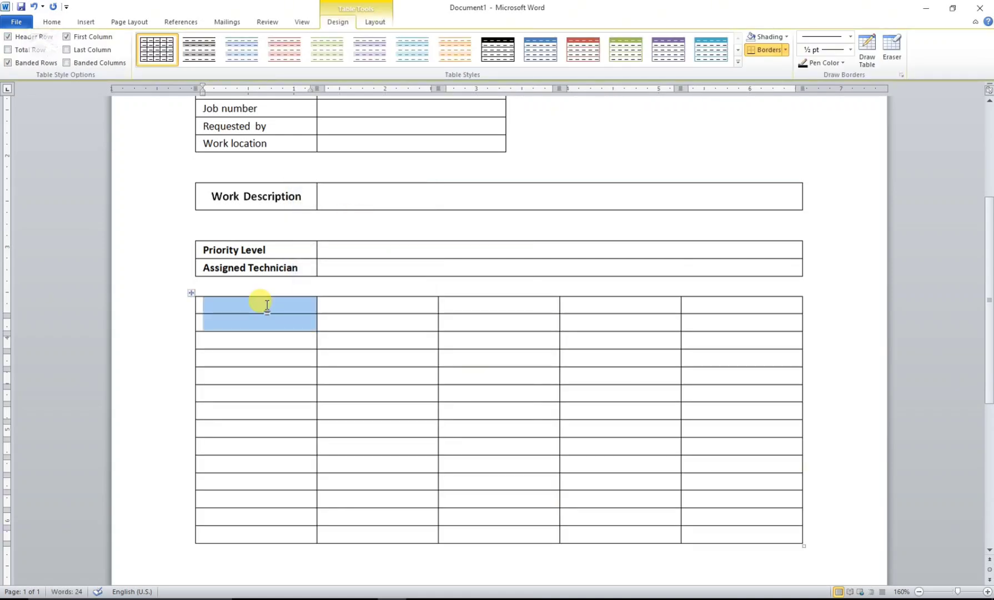
key("shift+Down")
key("shift+Down")
key("shift+Down")
key("shift+Down")
key("shift+Down")
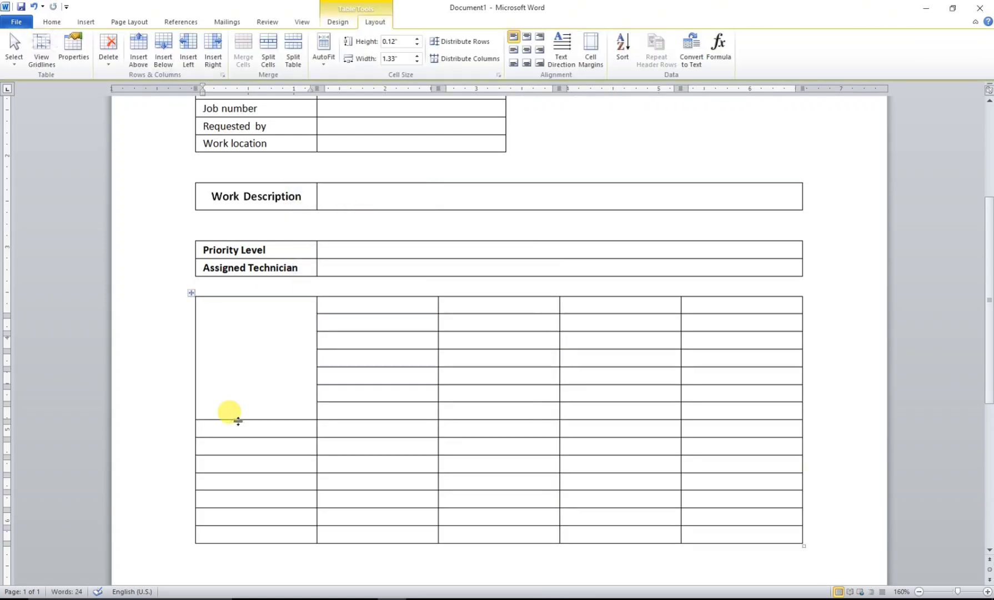
Merge the lower seven cells of the large table's first column into one cell
key("shift+Down")
key("shift+Down")
key("shift+Down")
key("shift+Down")
key("shift+Down")
key("shift+Down")
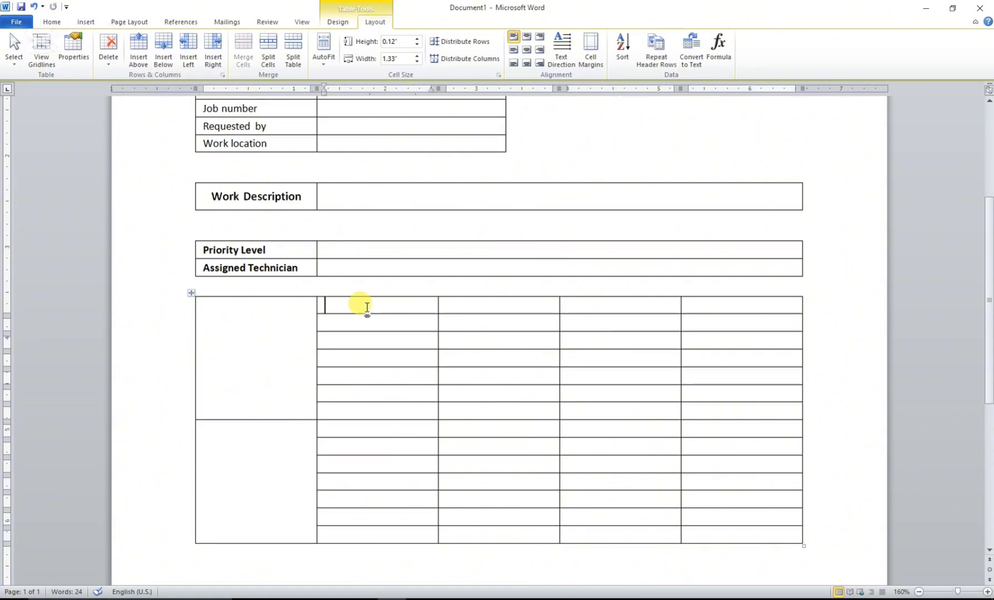
Merge the four remaining cells of the large table's top row into one heading cell
key("shift+Right")
key("shift+Right")
key("shift+Right")
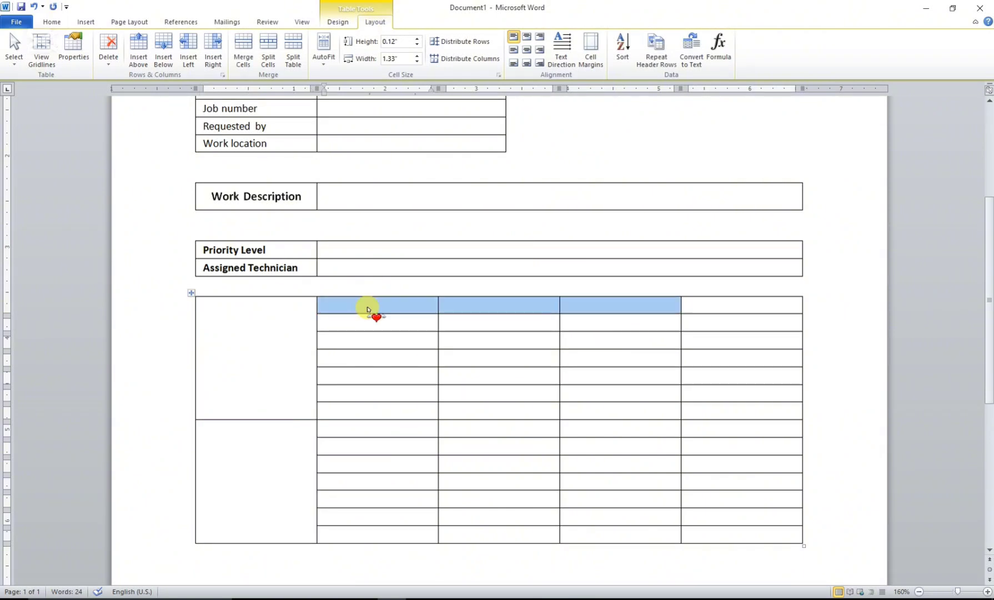
key("shift+Right")
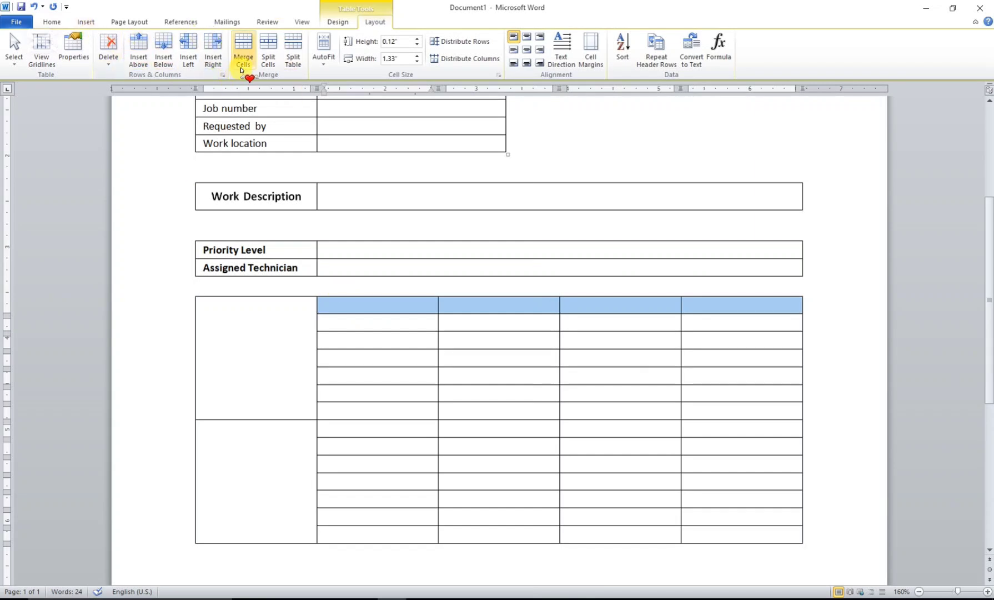
left_click(242, 62)
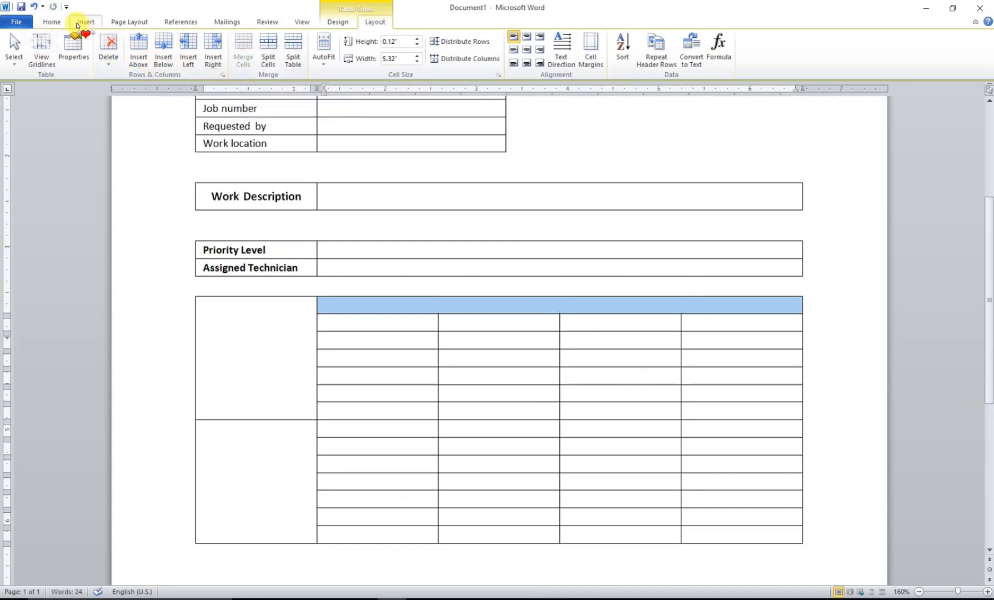
Shade the large table's merged heading cell black
left_click(63, 23)
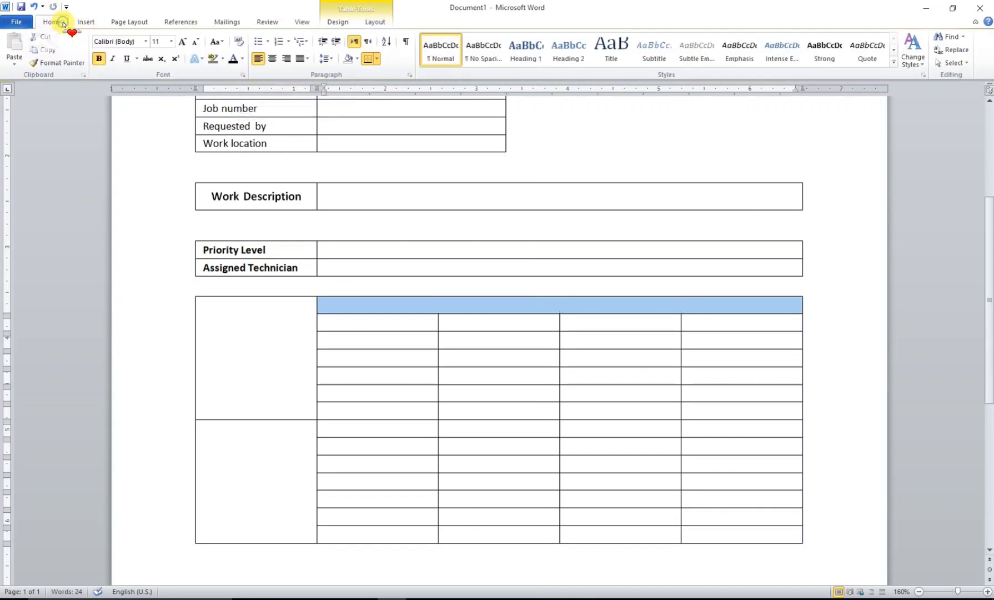
left_click(223, 60)
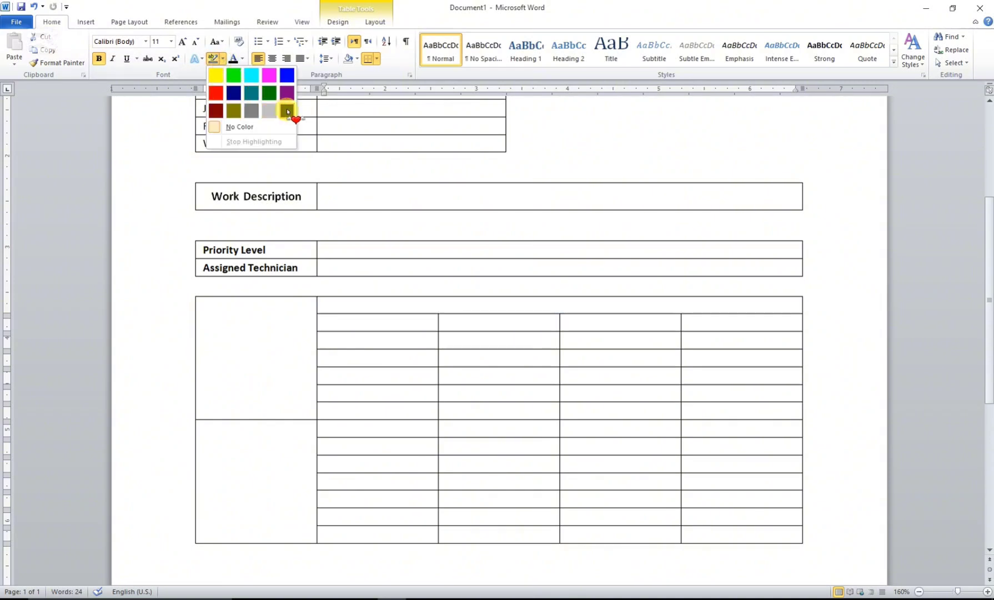
left_click(356, 59)
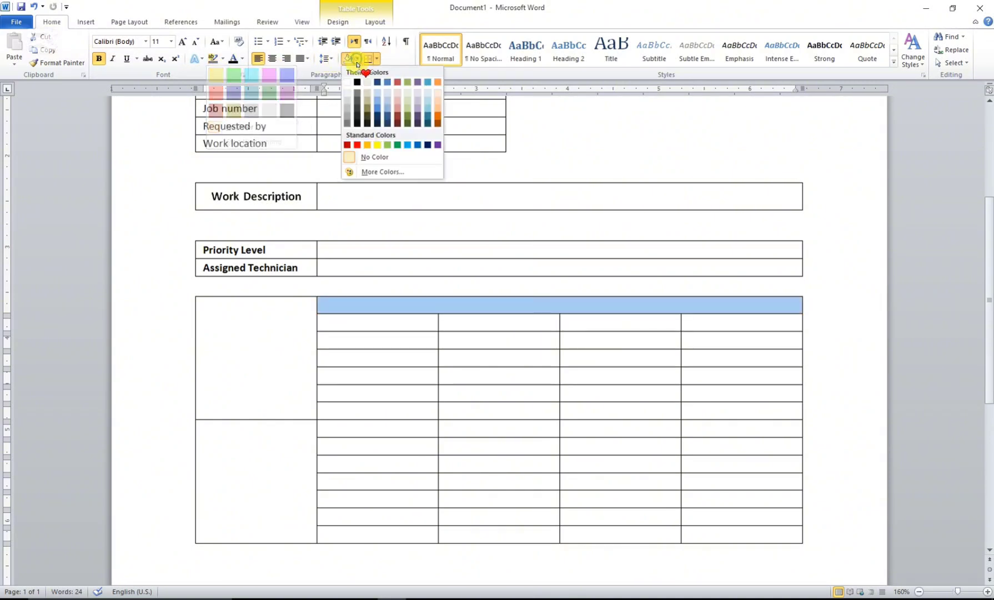
left_click(377, 82)
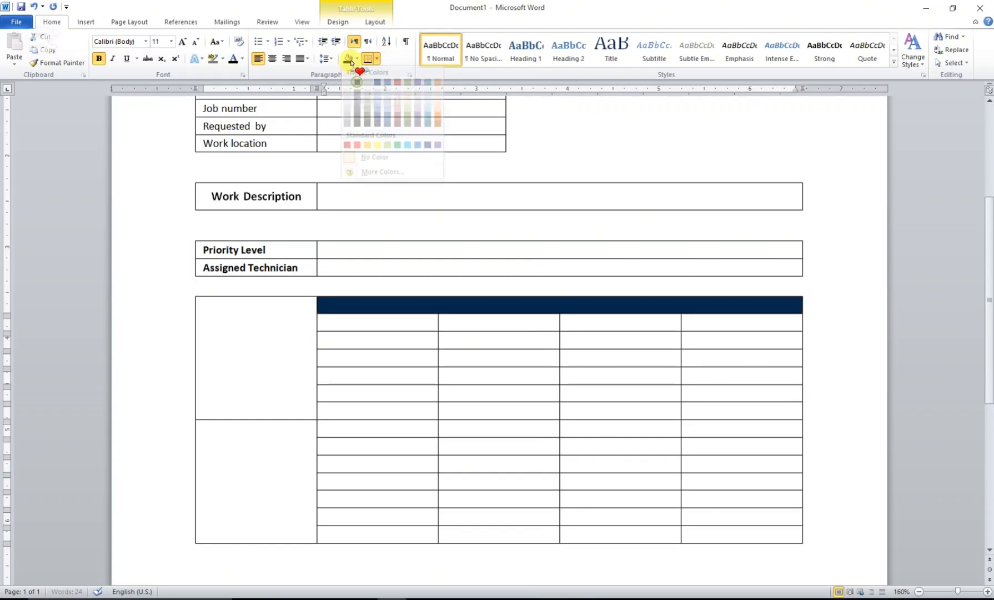
left_click(375, 21)
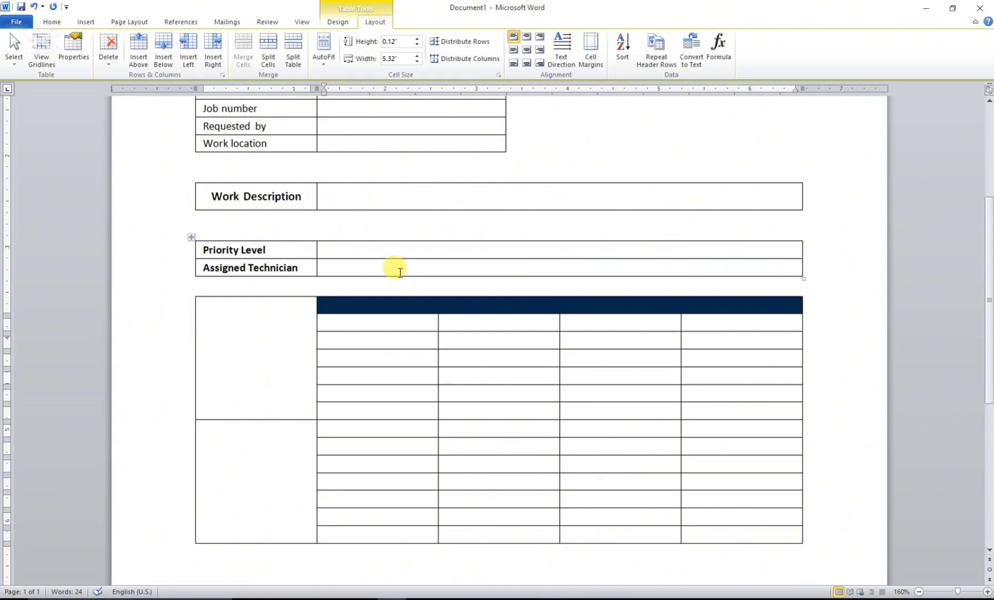
Undo the shading and the heading merge, and fill the four separate cells of the large table's top row with black
key("ctrl+z")
key("ctrl+z")
left_click_drag(406, 311, 716, 303)
left_click(51, 21)
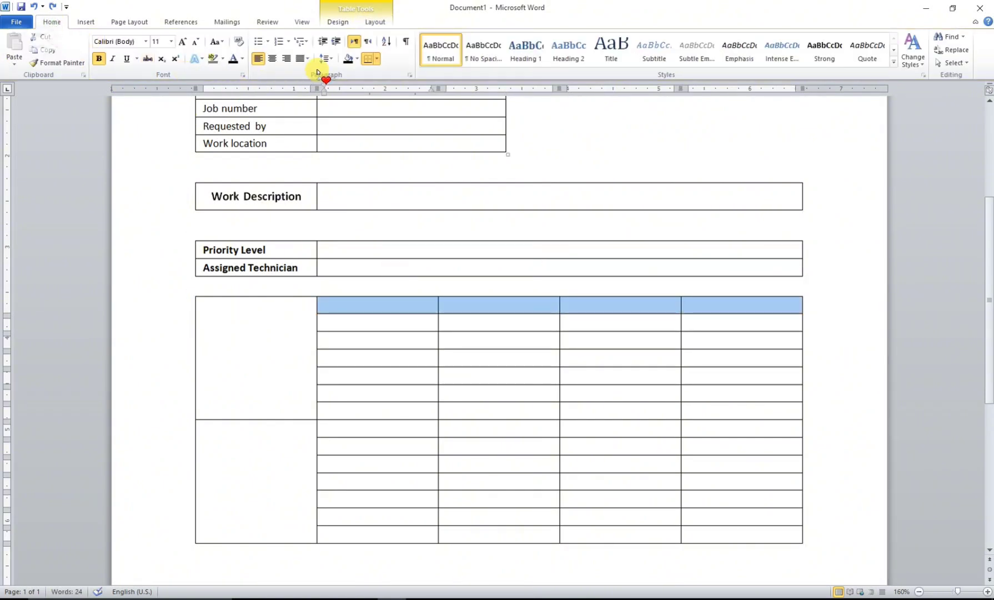
left_click(348, 58)
Enter the headings Material Description, Quantity, Price and Total in the black top row at 8 pt
left_click(391, 307)
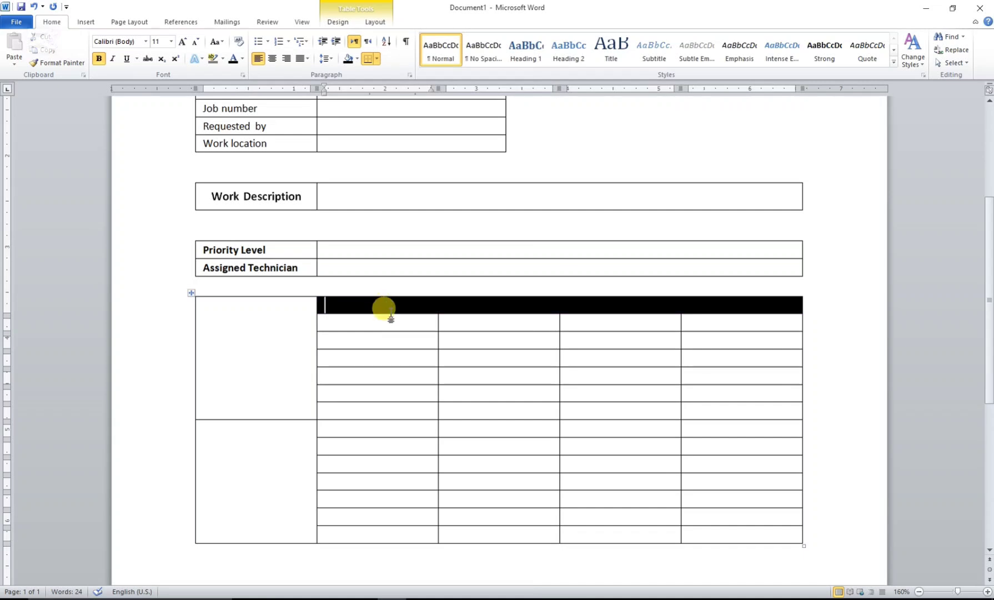
type("Material Description")
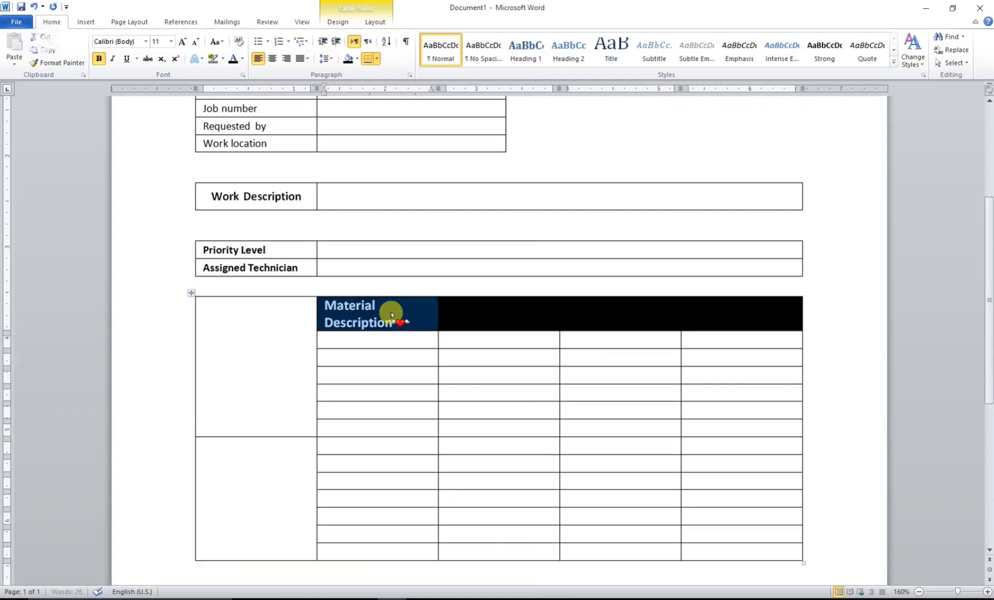
key("Left")
key("Left")
key("Left")
type("Quantity")
key("Right")
type("Price")
key("Right")
type("Total")
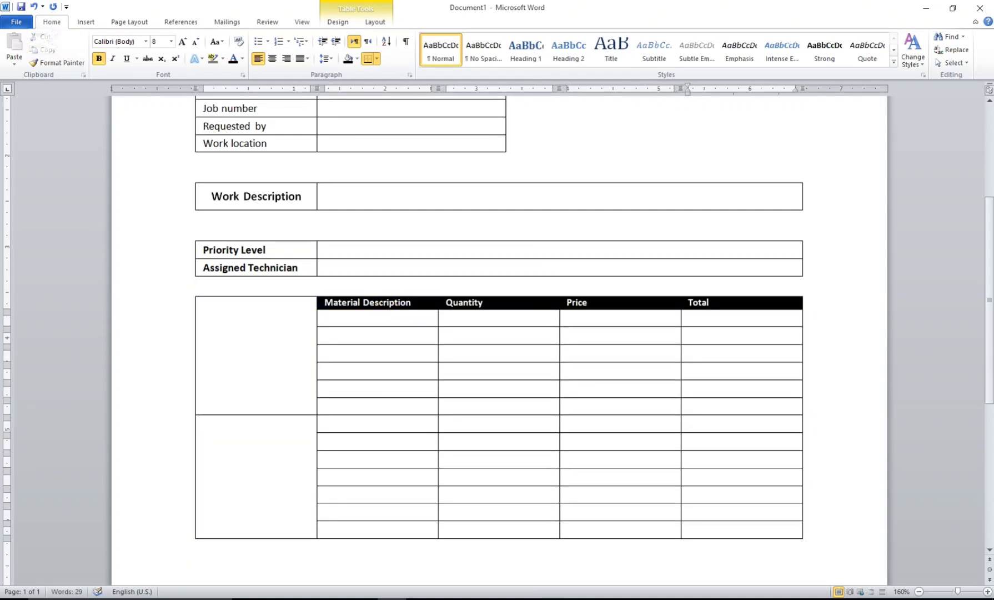
Centre the four material headings horizontally in their cells
key("Right")
key("shift+Left")
key("shift+Left")
key("shift+Left")
key("shift+Left")
key("ctrl+e")
Shade the four cells of the lower block's first row black
left_click(329, 421)
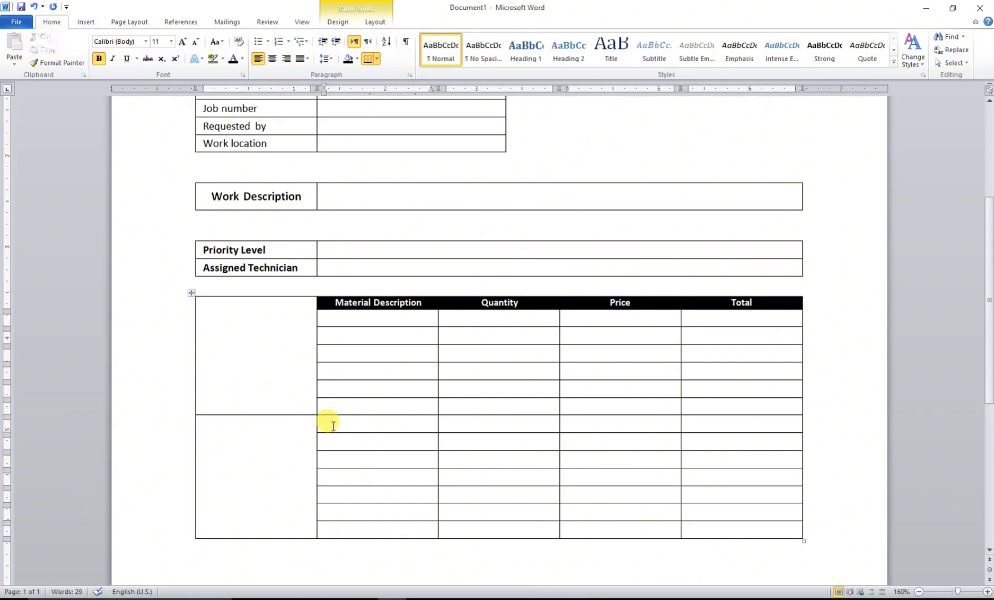
left_click_drag(363, 425, 728, 423)
left_click(348, 58)
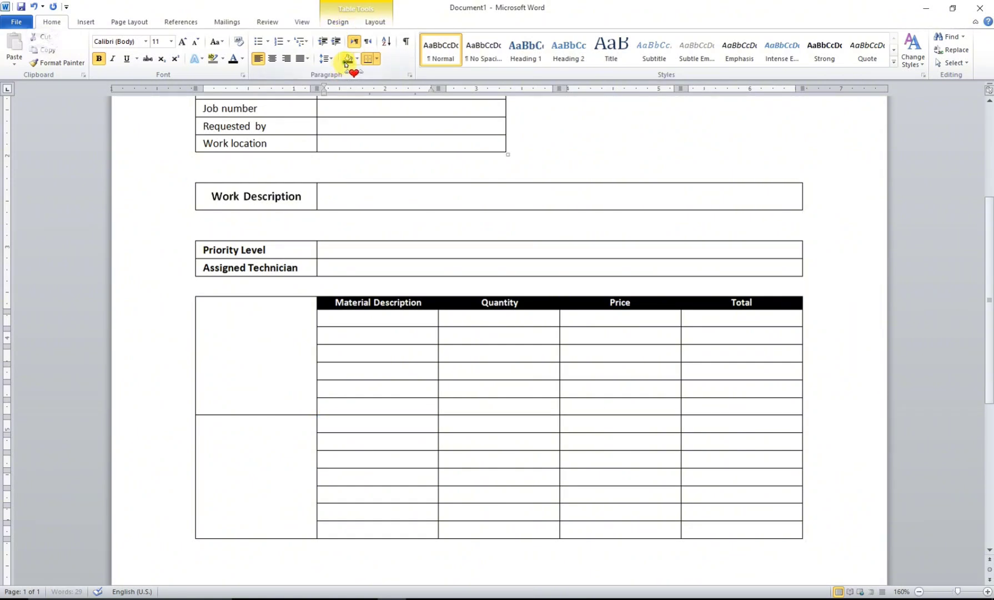
Enter Labor Description in the first cell of the lower black row and reduce that row's text size
left_click(372, 423)
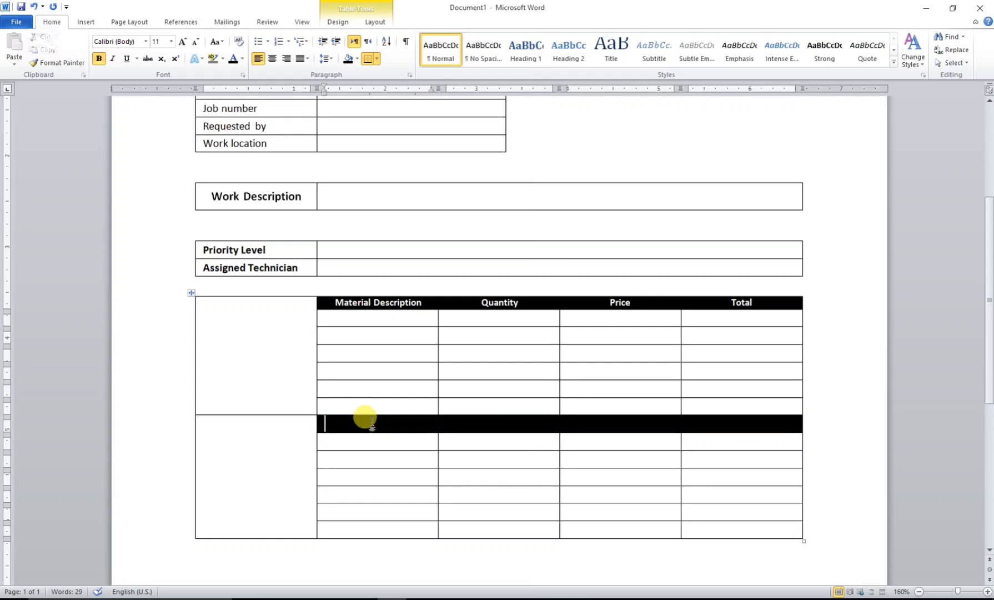
type("Labor Description")
key("Down")
key("Down")
key("Down")
key("Down")
key("Down")
key("Down")
left_click_drag(741, 423, 378, 424)
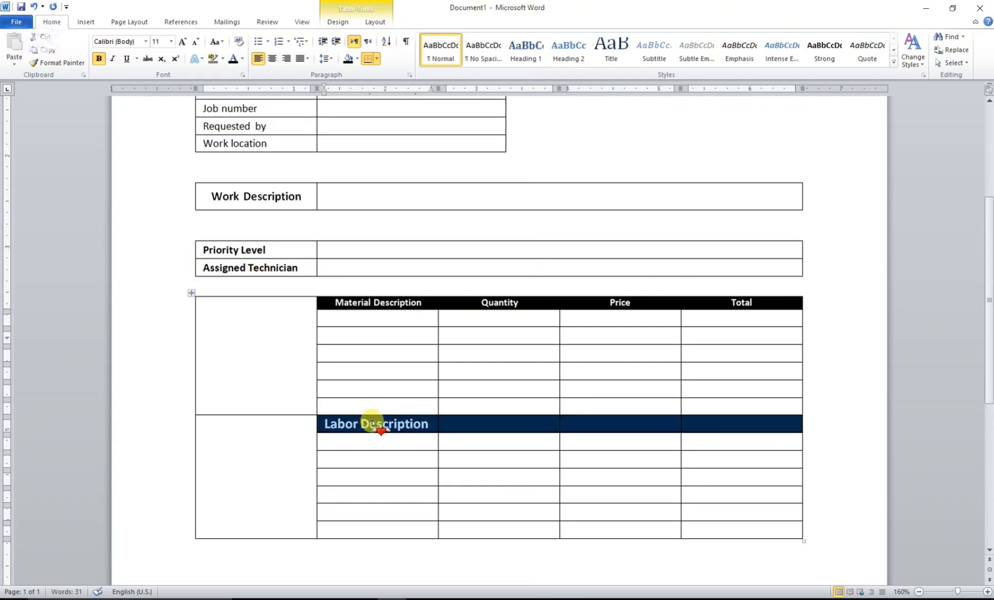
key("ctrl+bracketleft")
key("ctrl+bracketleft")
key("ctrl+bracketleft")
Add the headings Hours, Rate and Total beside Labor Description and centre the whole heading row
key("Tab")
type("Hours")
key("Tab")
type("Rate")
key("Tab")
type("Total")
left_click_drag(738, 420, 362, 414)
key("ctrl+e")
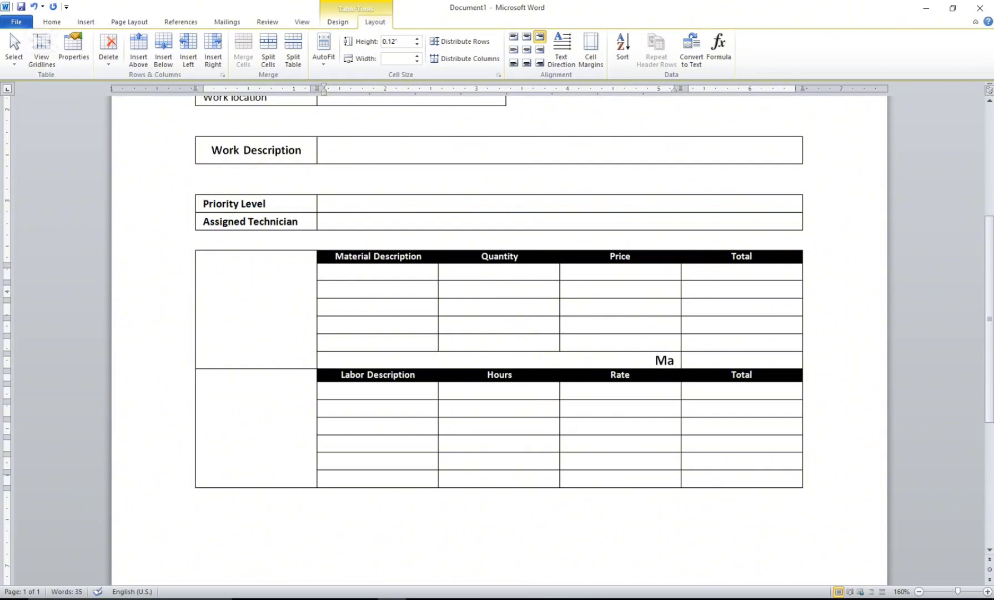
Label the merged cell in the materials block's last row Materials Total, in smaller text aligned centre right
type("terials Total")
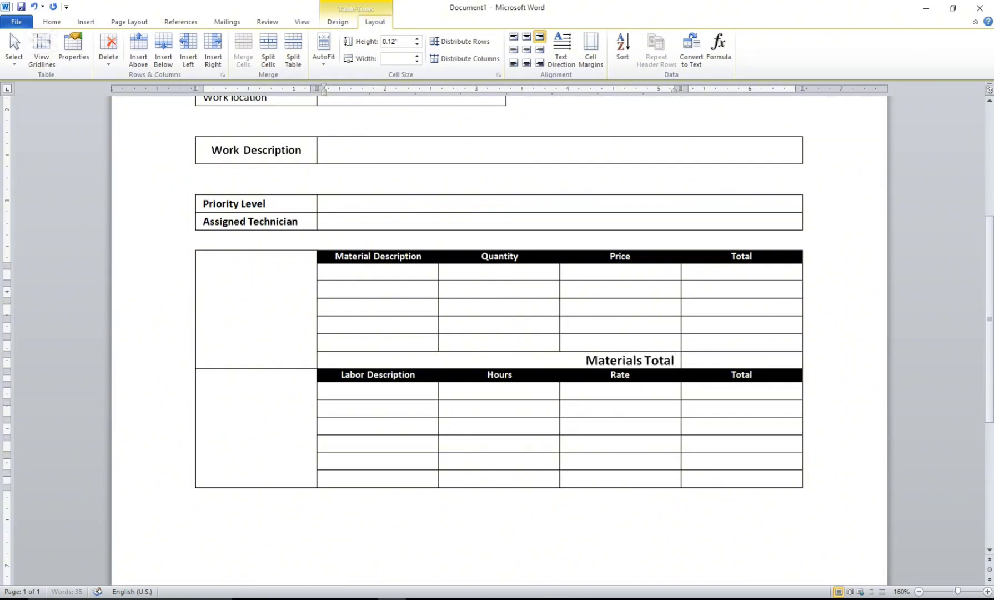
triple_click(577, 367)
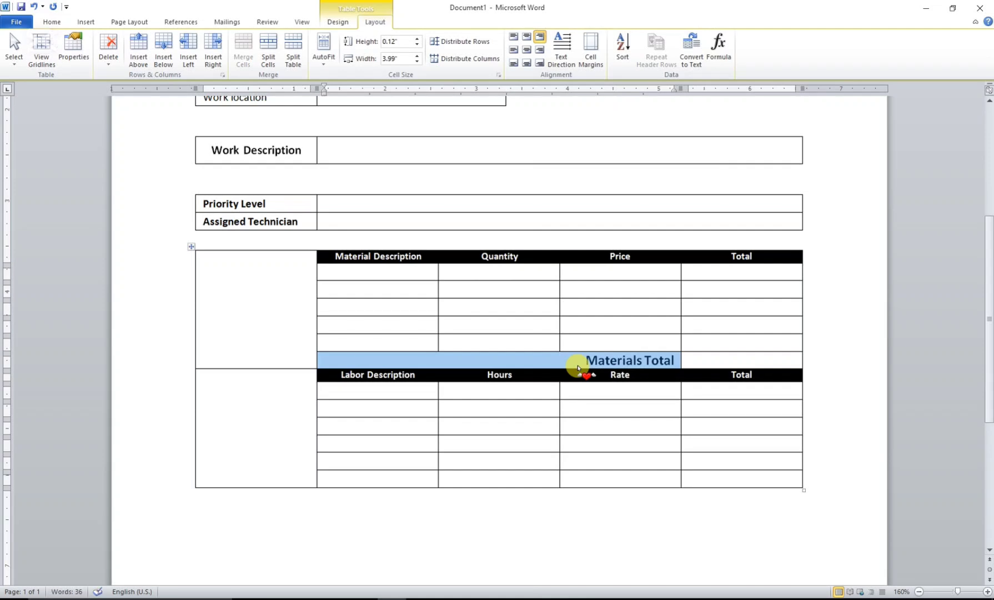
key("ctrl+bracketleft")
key("ctrl+bracketleft")
key("ctrl+bracketleft")
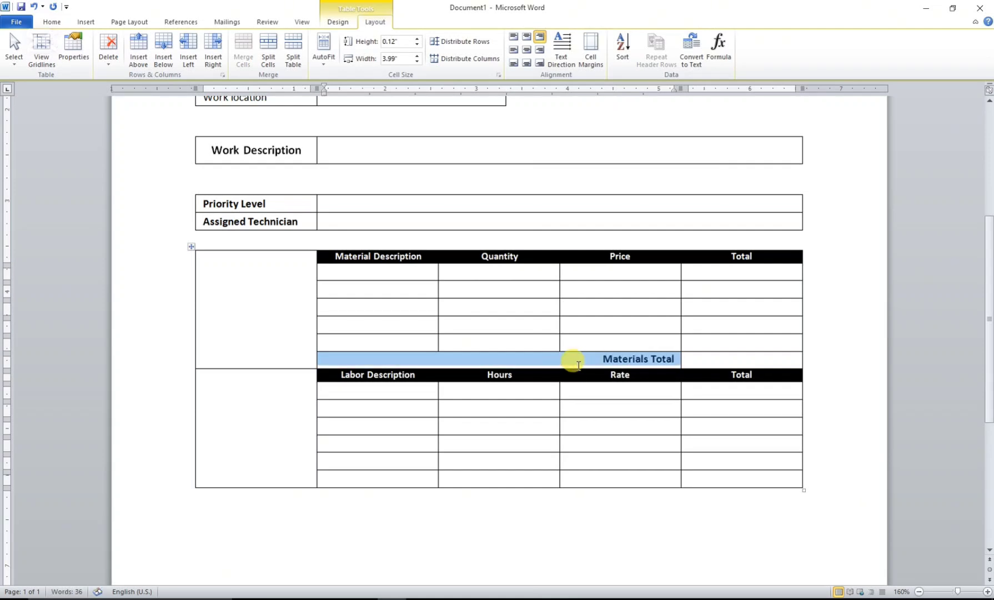
left_click(540, 50)
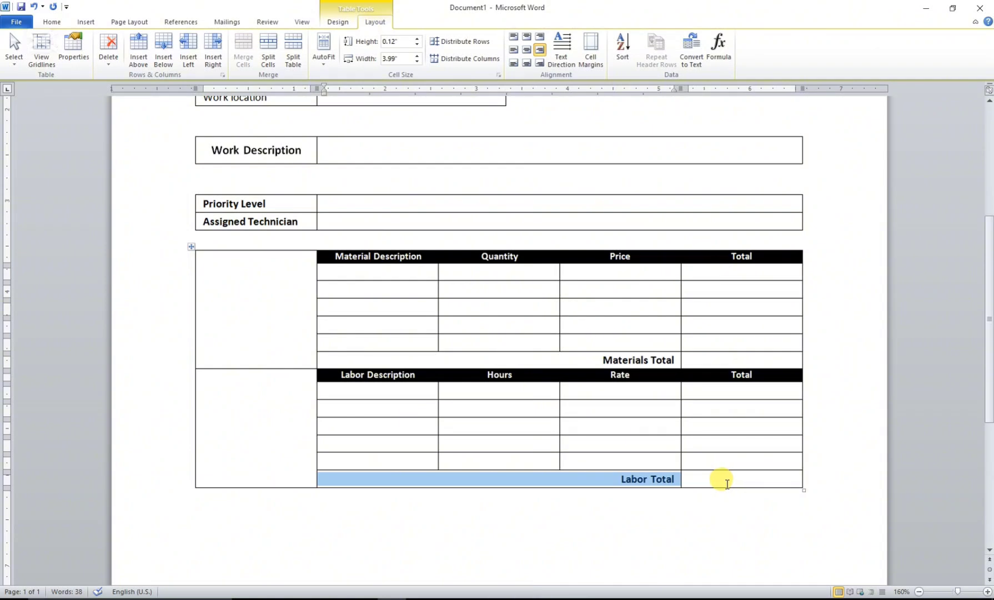
Insert a two-column, one-row table below the Labor Total row and label its first cell Estimated Cost
scroll(450, 380, "down", 4)
left_click(452, 380)
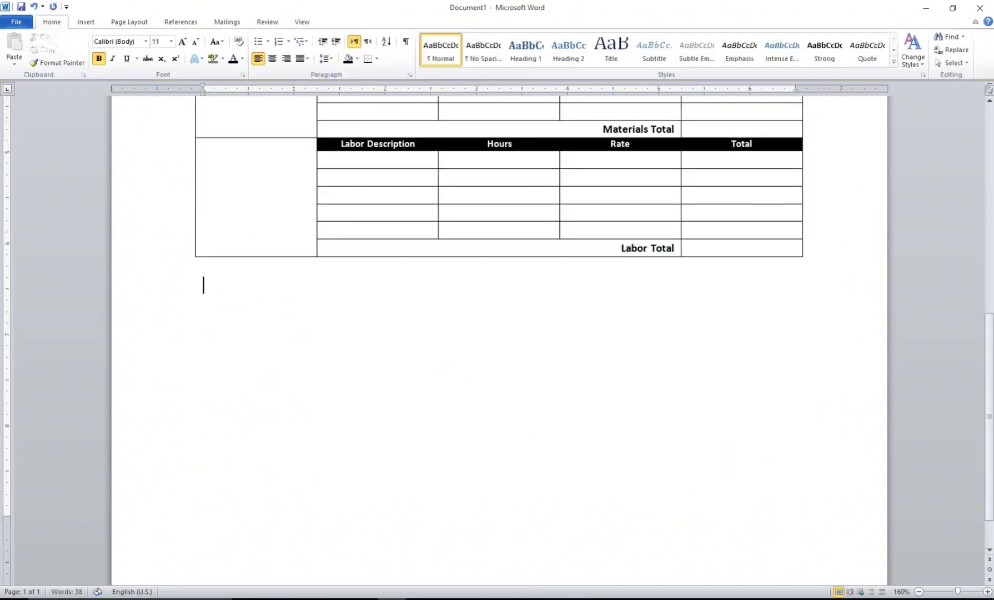
left_click(85, 21)
left_click(99, 57)
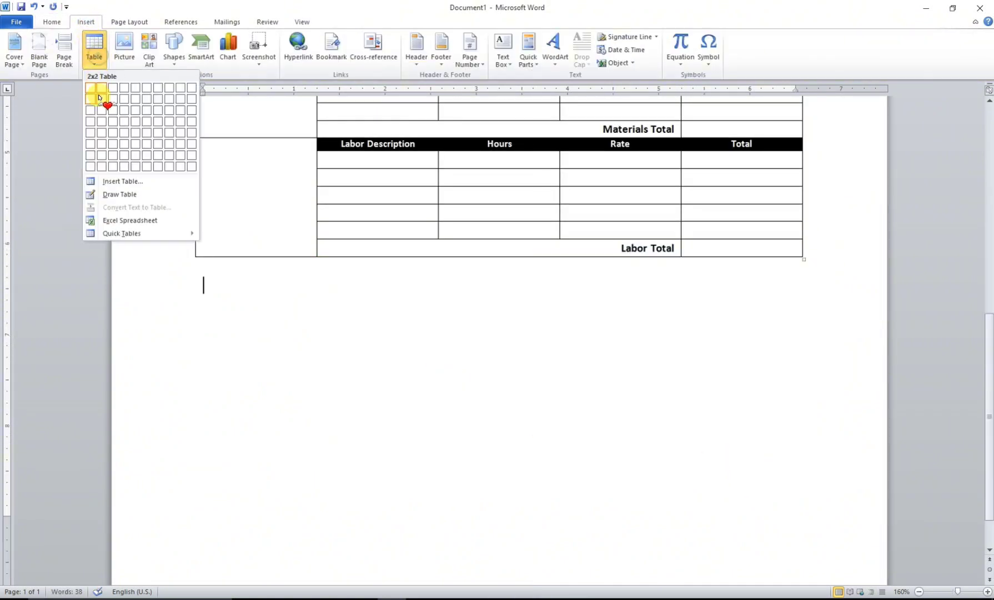
left_click(109, 102)
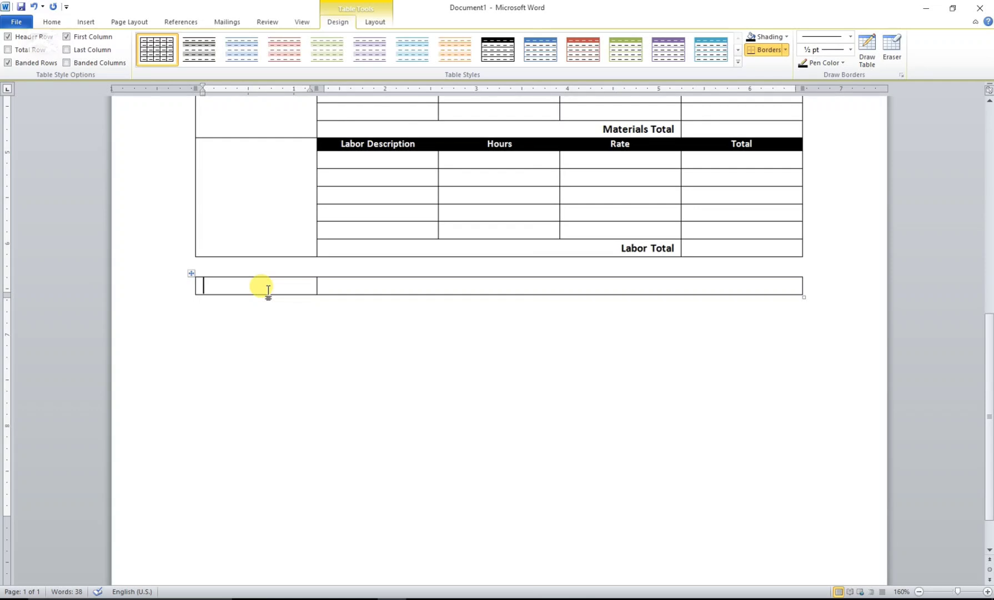
type("Estimated Cost")
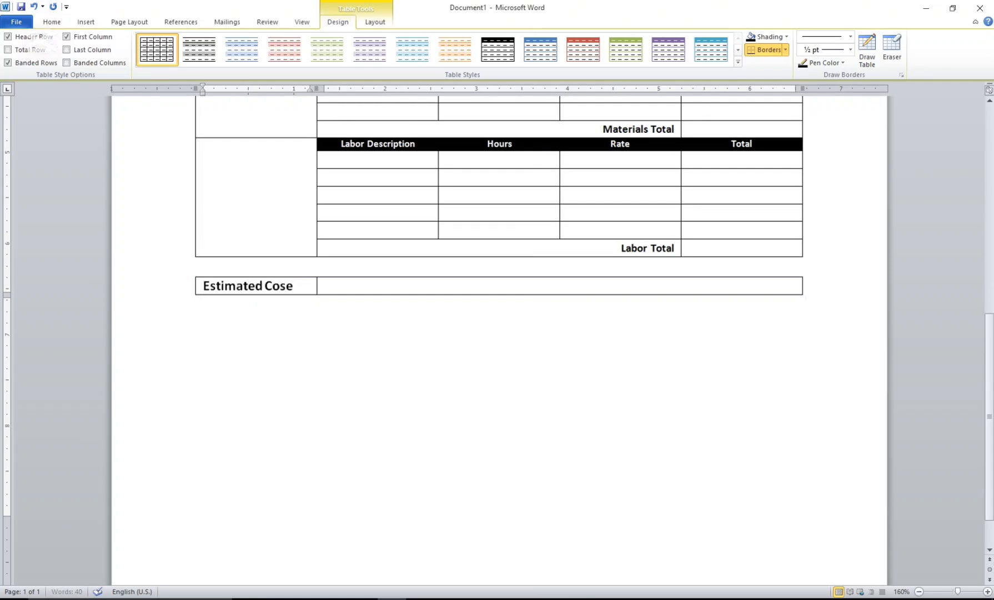
Shade the empty cell beside Estimated Cost grey
key("Tab")
left_click(57, 23)
left_click(357, 60)
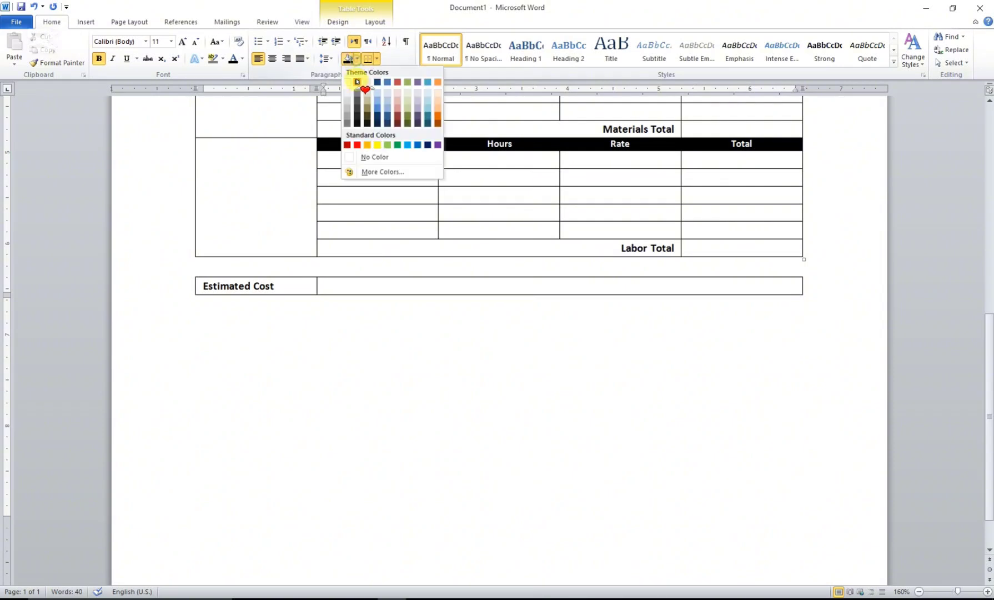
left_click(347, 115)
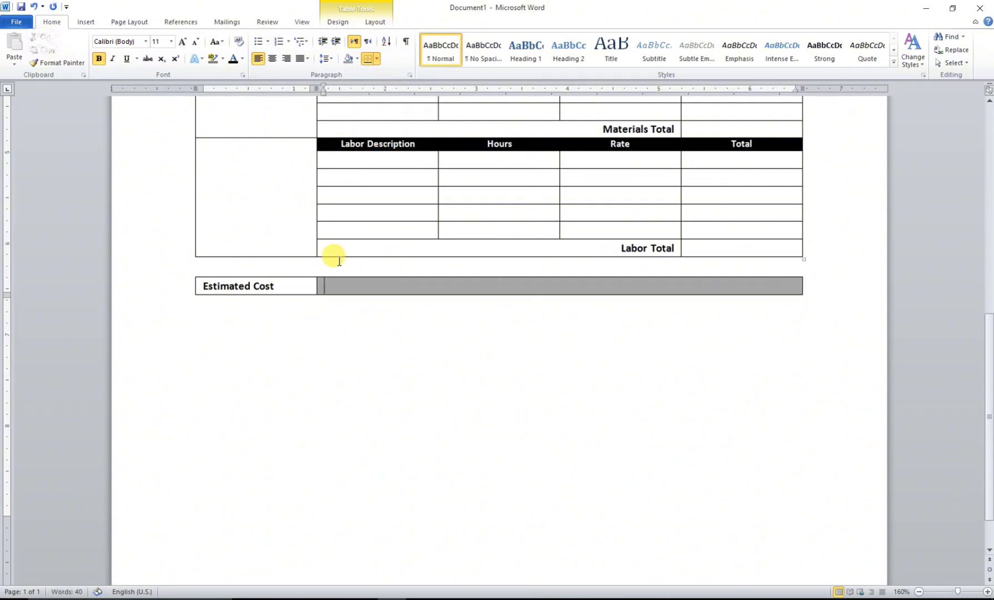
Insert another two-column, one-row table below Estimated Cost and enter Approving Party in its first cell
left_click(332, 357)
left_click(85, 22)
left_click(86, 48)
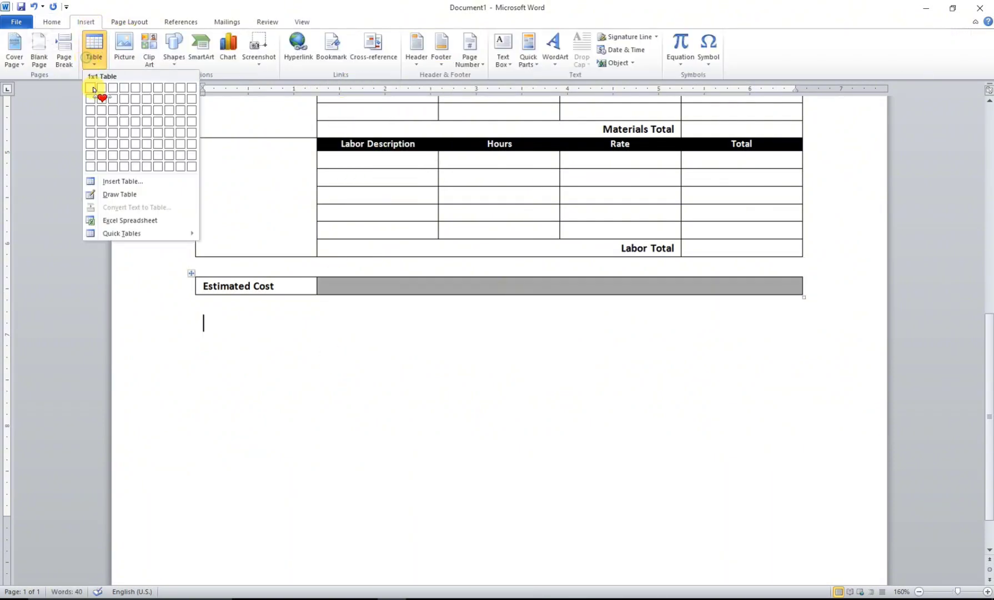
left_click(109, 97)
type("Approving Party")
Reduce the Approving Party label's text size and centre it within its cell
triple_click(263, 323)
key("ctrl+[")
key("ctrl+[")
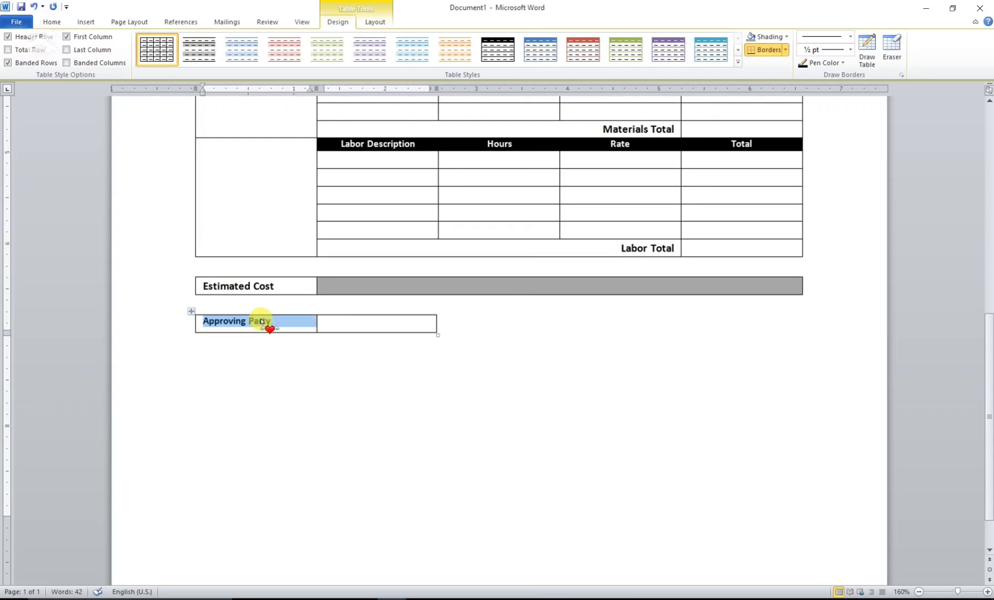
left_click(375, 22)
left_click(529, 51)
Copy the Approving Party table and paste the duplicate directly below it
left_click(352, 342)
left_click_drag(207, 324, 352, 342)
key("ctrl+c")
left_click(352, 343)
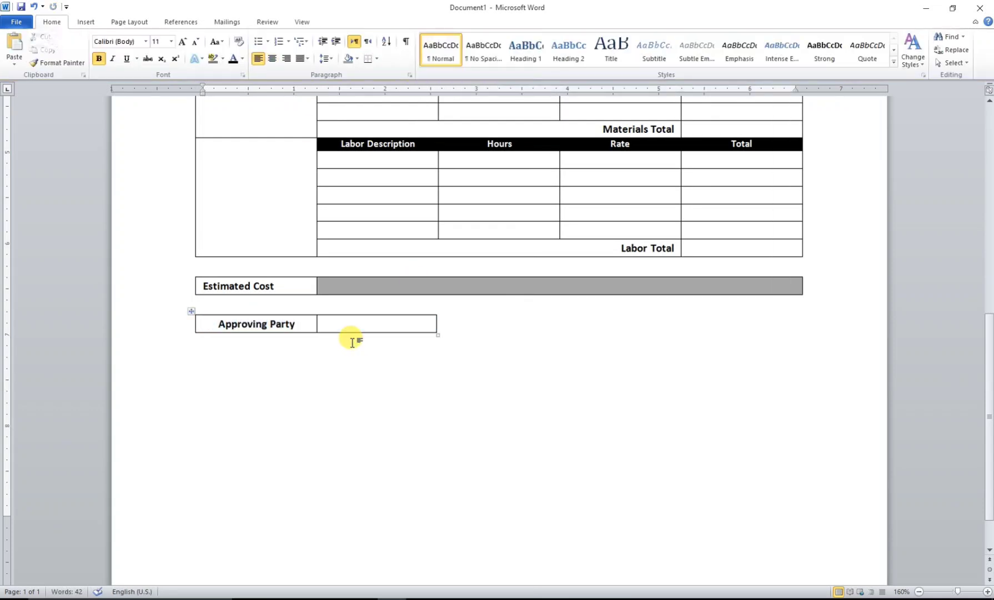
key("ctrl+v")
Replace the label in the duplicated table with Date of Approval
key("shift+Right")
key("shift+Right")
key("shift+Right")
key("shift+Right")
key("shift+Right")
key("shift+Right")
key("shift+Right")
key("shift+Right")
key("shift+Right")
key("shift+Right")
key("shift+Right")
key("shift+Right")
key("shift+Right")
key("shift+Right")
key("shift+Right")
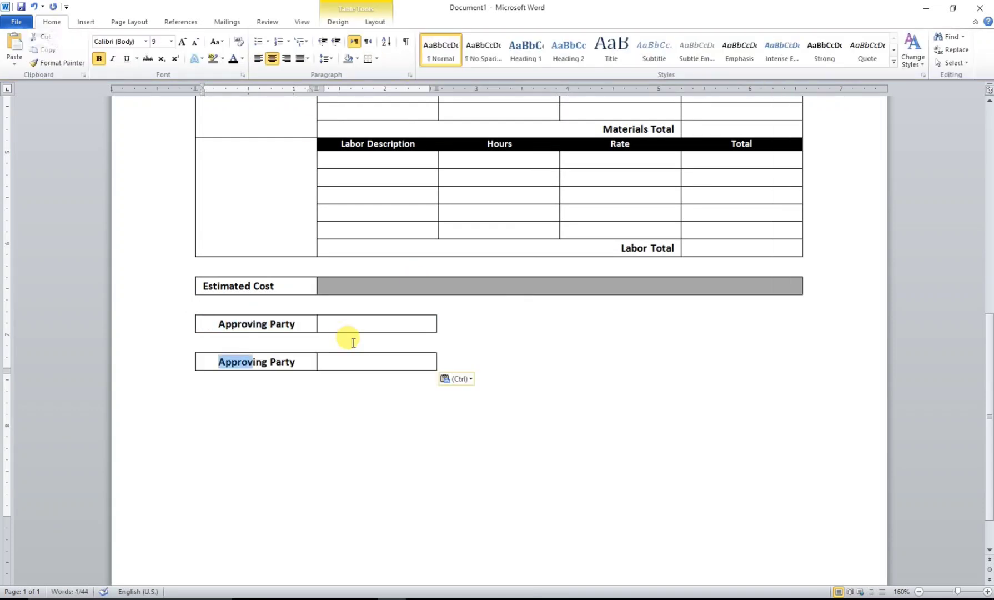
type("Date of Approval")
Open the page border settings for the work order document
scroll(318, 389, "down", 4)
scroll(317, 389, "down", 4)
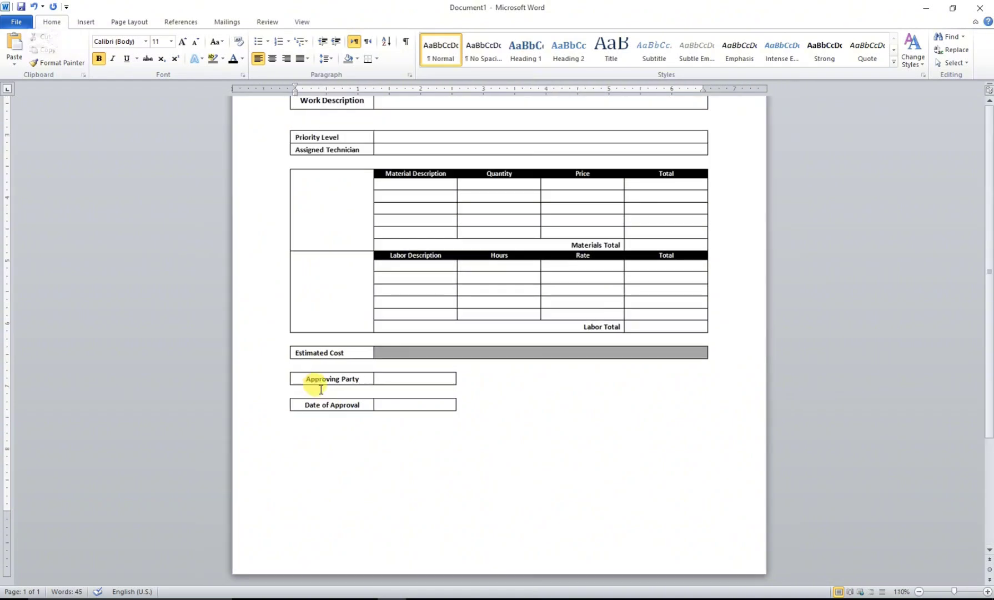
left_click(377, 60)
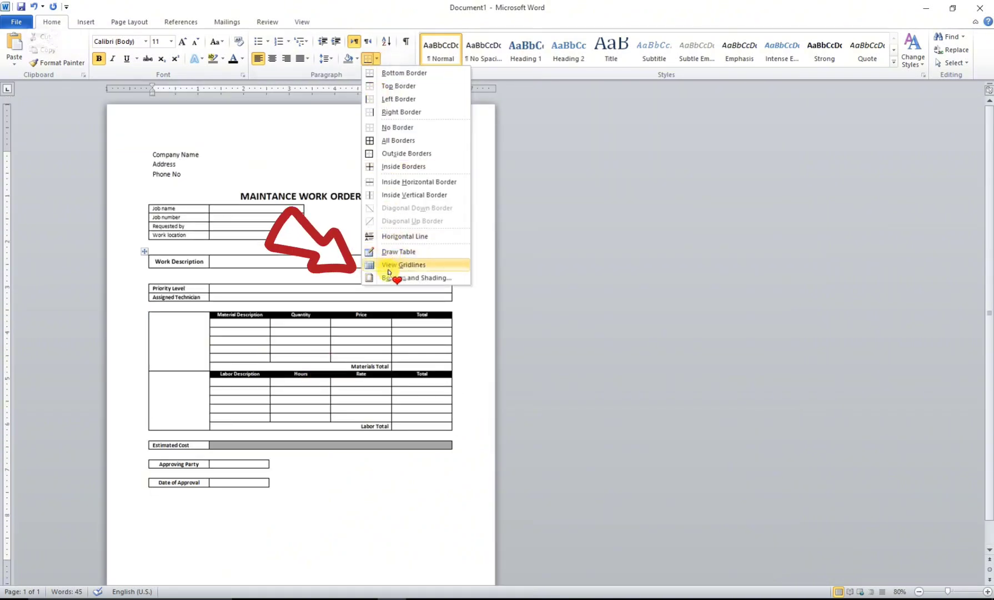
left_click(409, 278)
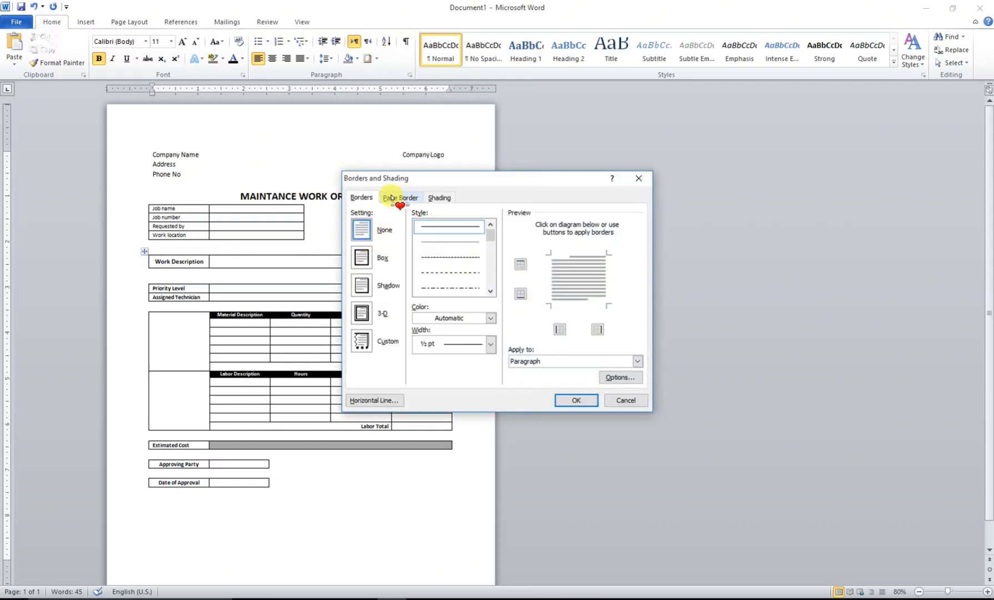
left_click(398, 201)
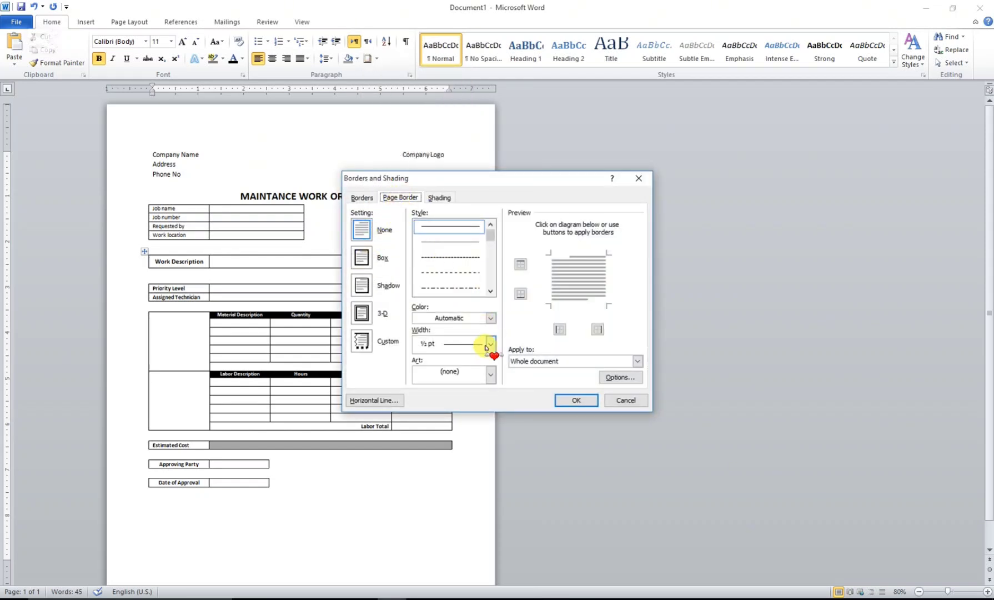
Apply a black art border with a white floral vine pattern to the pages of the whole document
left_click(483, 377)
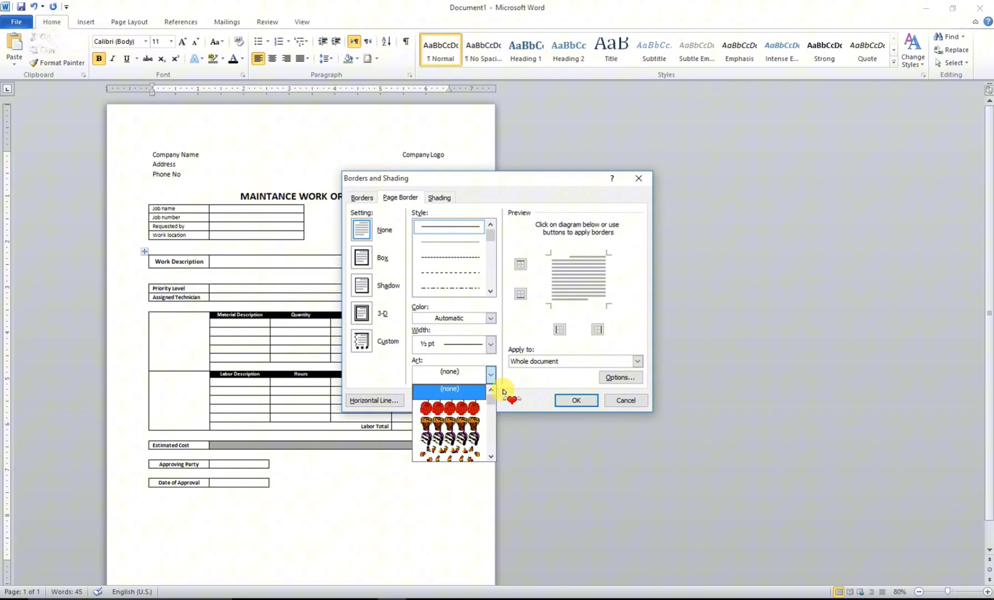
left_click(492, 457)
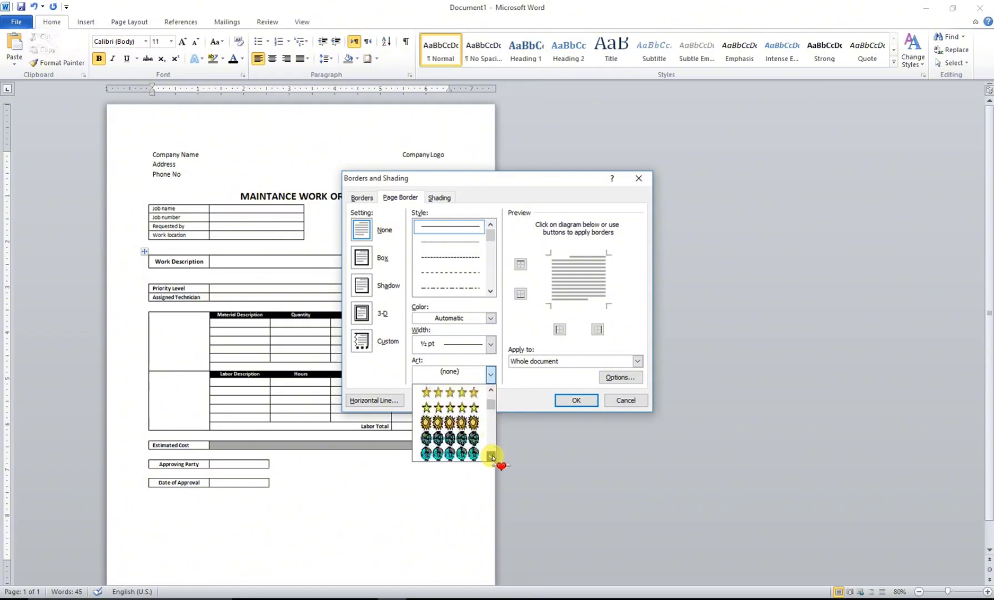
left_click(492, 457)
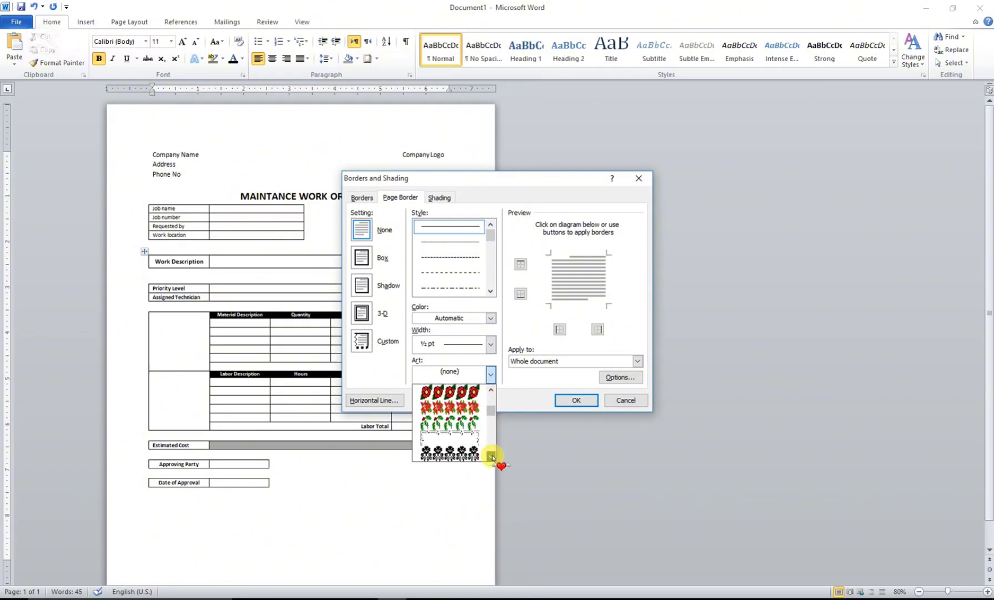
left_click(491, 374)
left_click(491, 374)
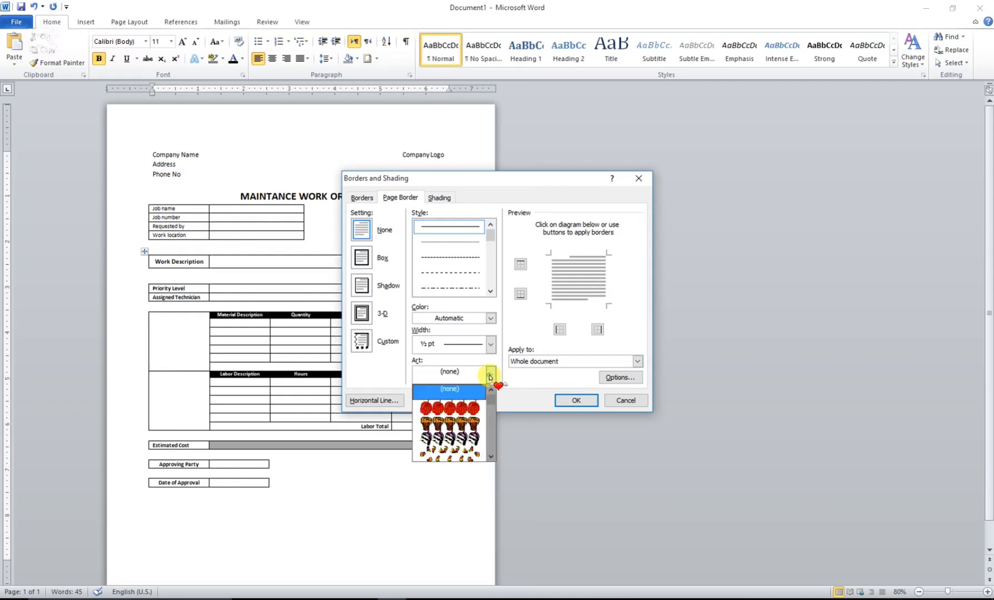
left_click(490, 456)
left_click(490, 460)
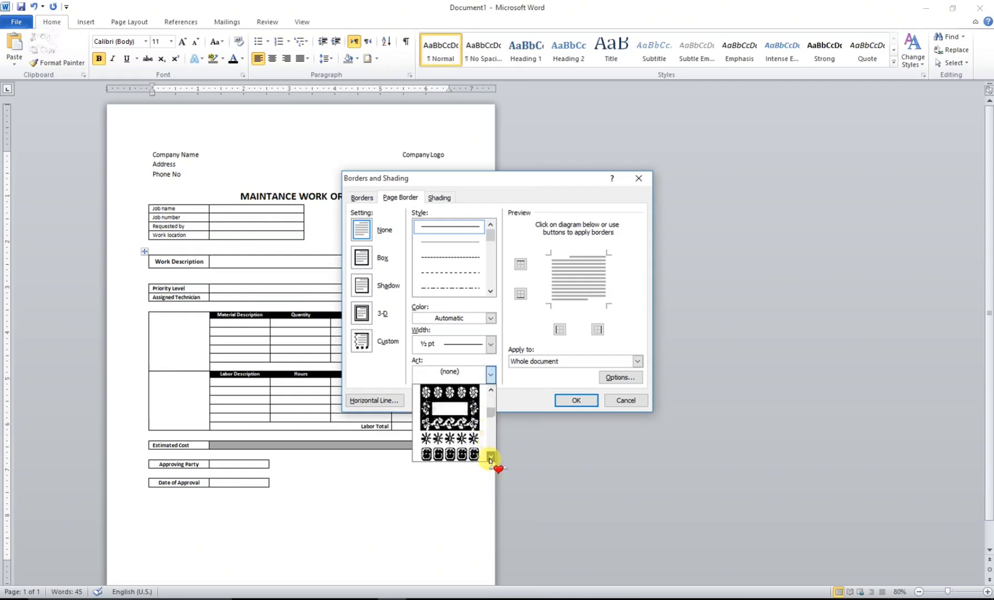
left_click(491, 390)
left_click(491, 391)
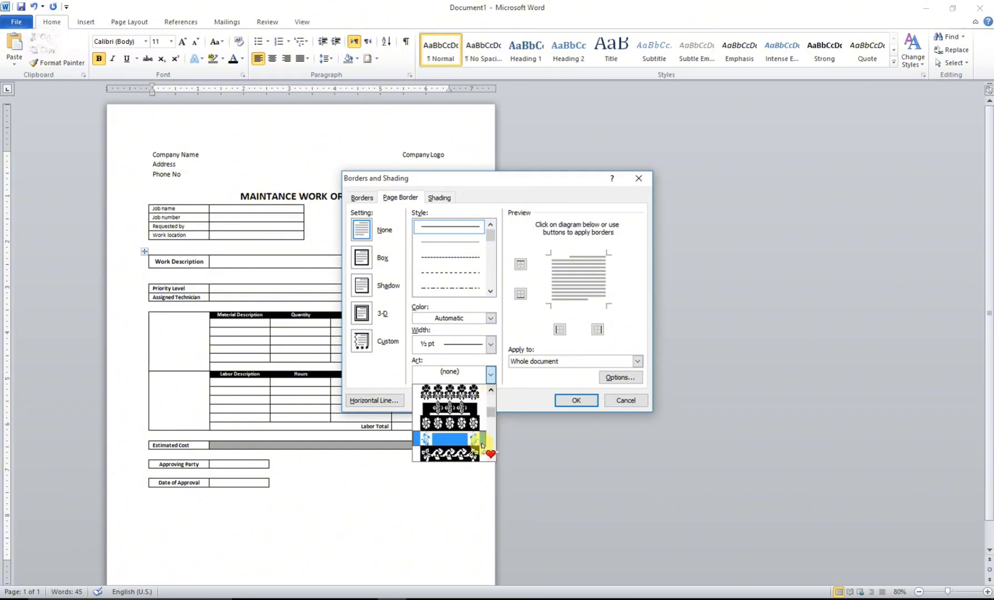
left_click(475, 444)
left_click(573, 401)
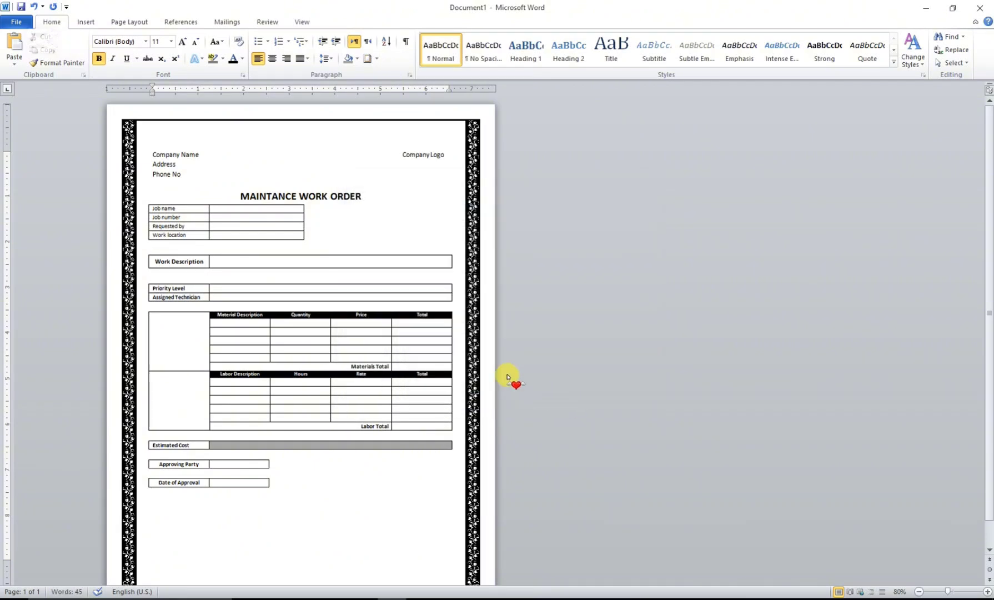
scroll(451, 300, "down", 1)
scroll(382, 370, "down", 1)
scroll(382, 370, "up", 1)
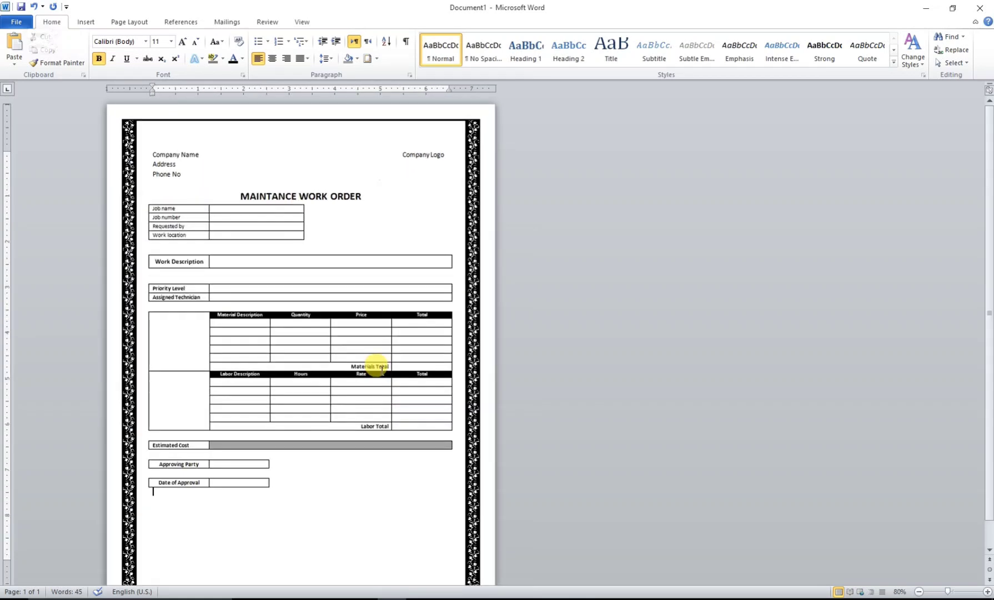
scroll(383, 357, "up", 3)
scroll(382, 356, "down", 3)
scroll(255, 318, "down", 1)
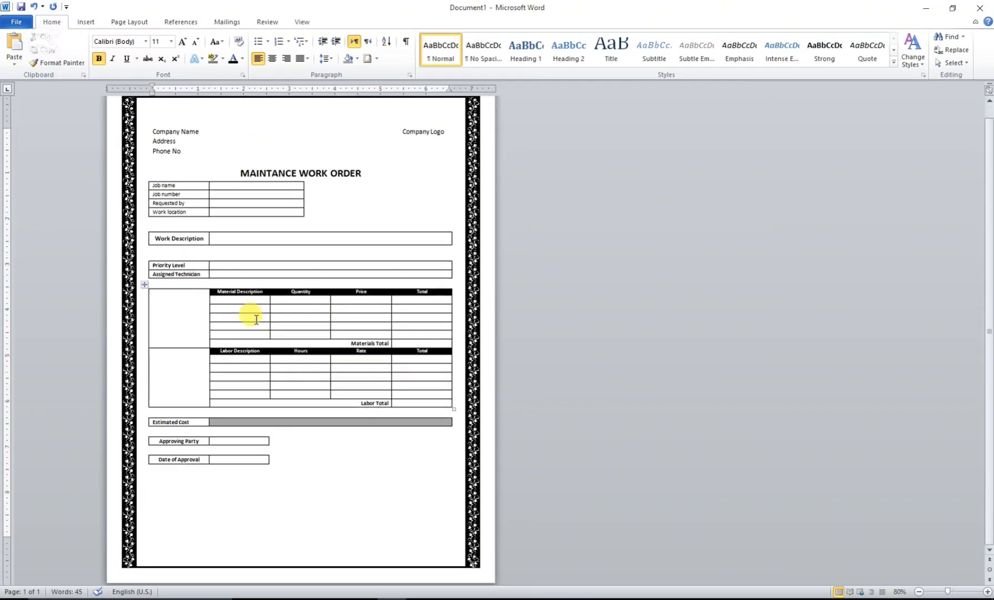